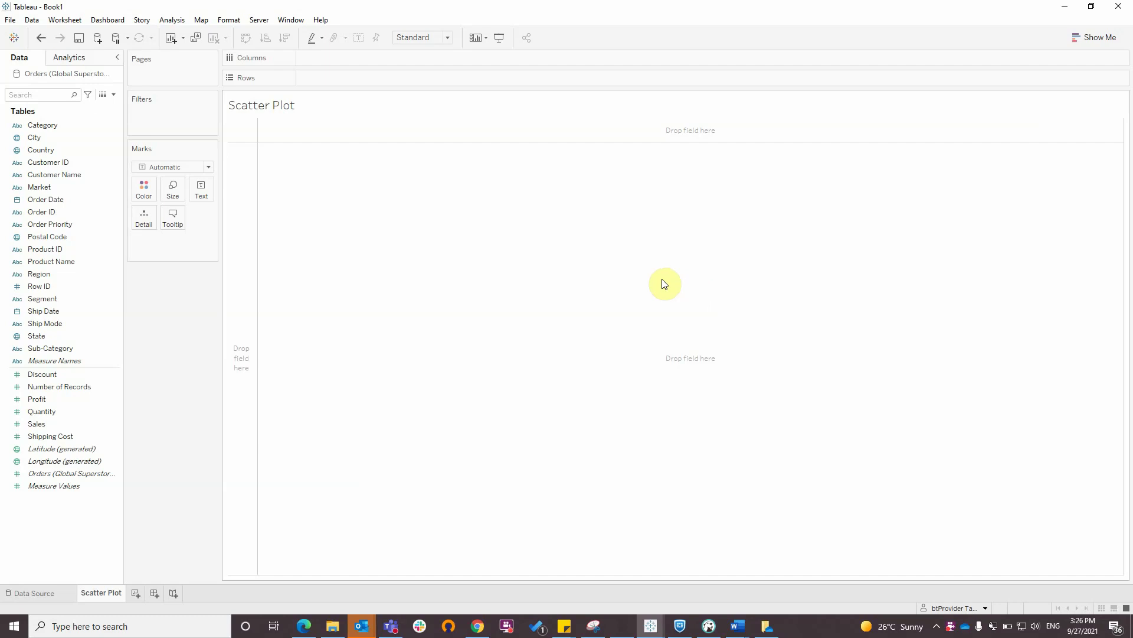
# Step: Create a new String parameter named 'State Parameter'
pyautogui.click(113, 93)
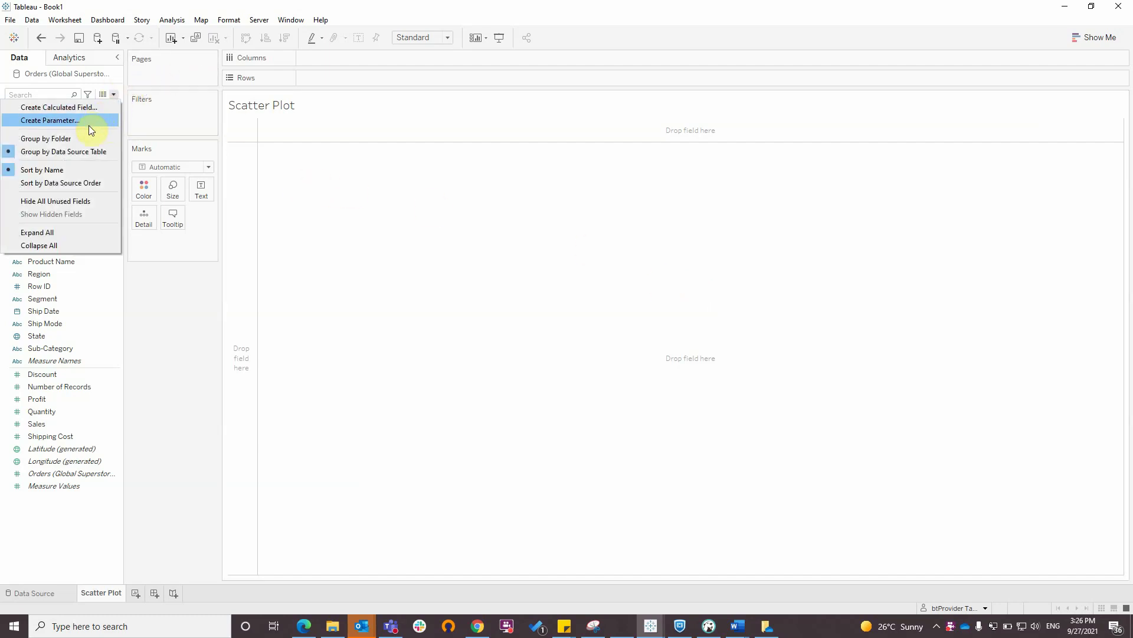
pyautogui.click(89, 120)
pyautogui.press('BackSpace')
pyautogui.press('BackSpace')
pyautogui.press('BackSpace')
pyautogui.press('BackSpace')
pyautogui.press('BackSpace')
pyautogui.press('BackSpace')
pyautogui.press('BackSpace')
pyautogui.press('BackSpace')
pyautogui.press('BackSpace')
pyautogui.press('BackSpace')
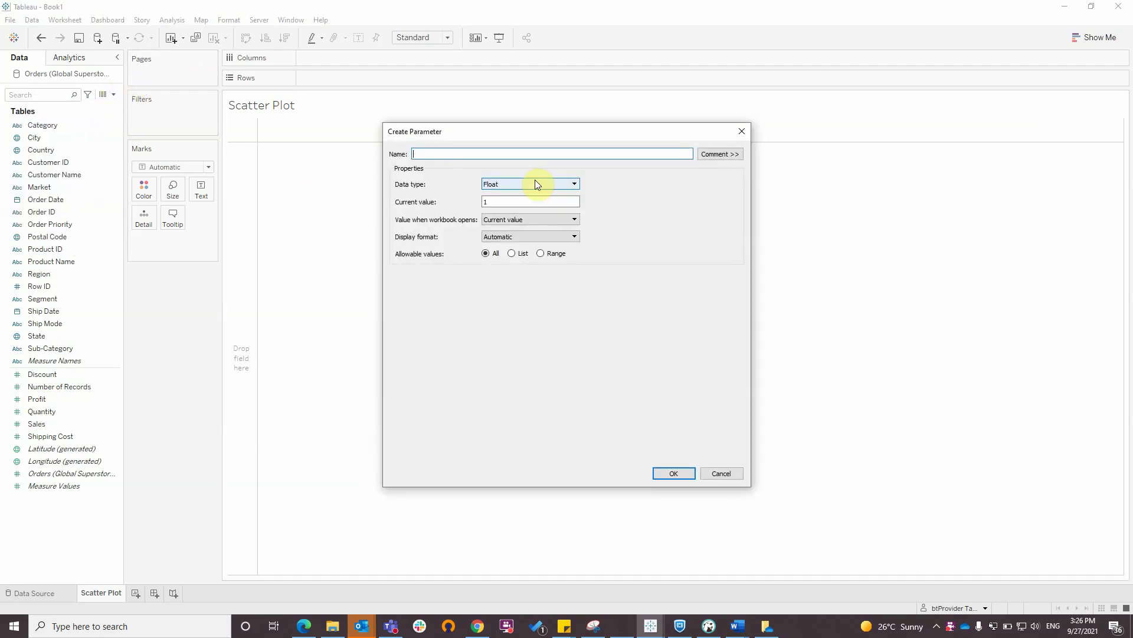
pyautogui.write('State Parameter')
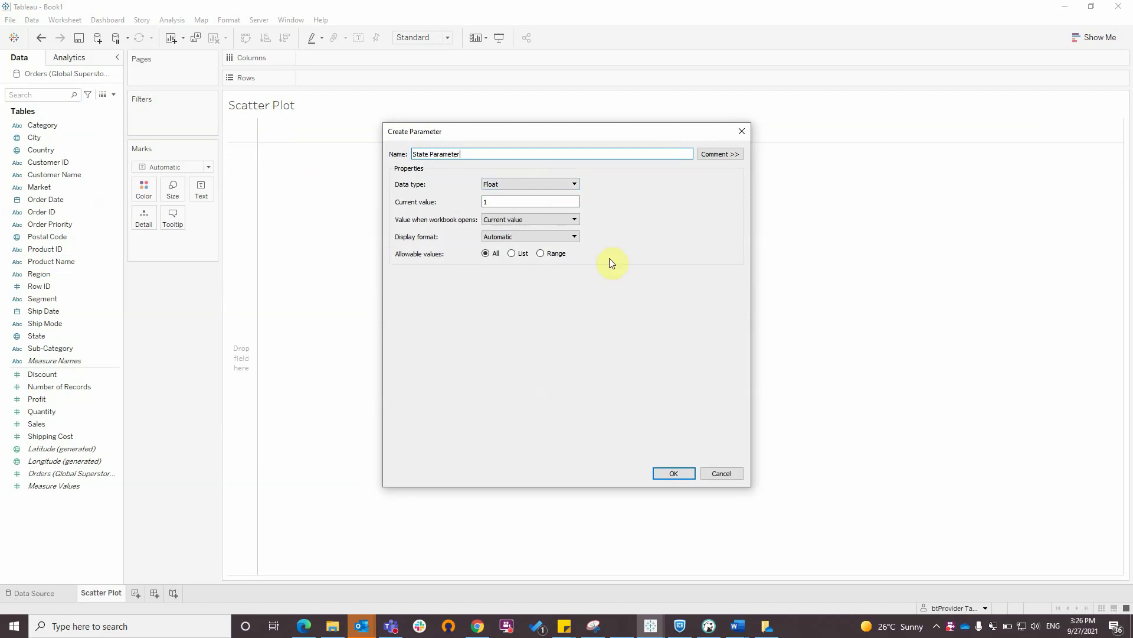
pyautogui.click(542, 185)
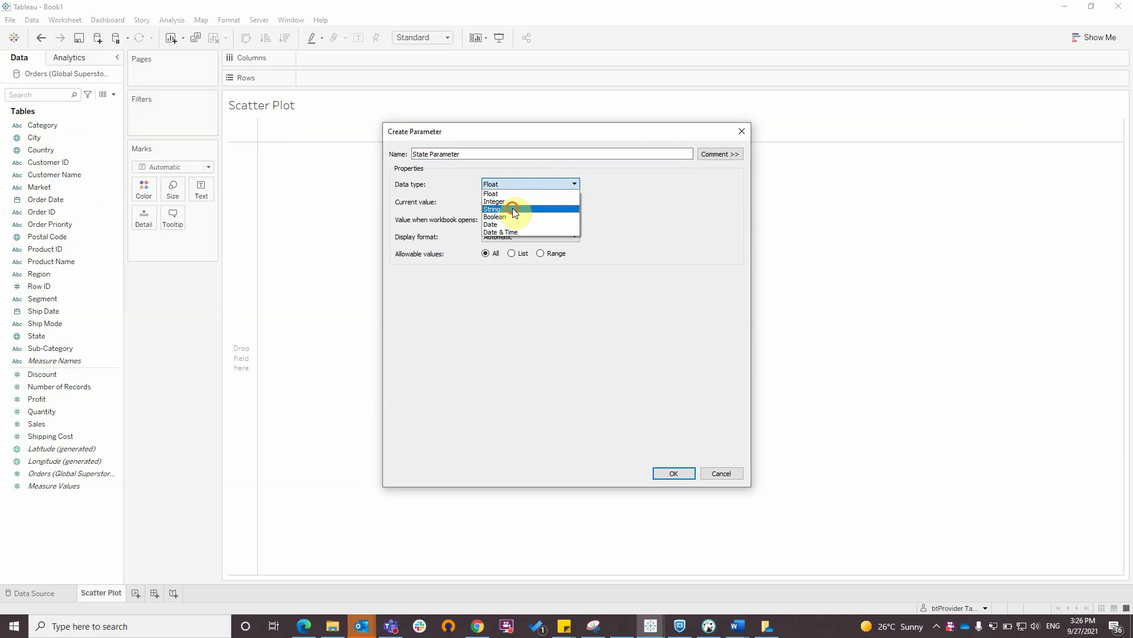
pyautogui.click(531, 209)
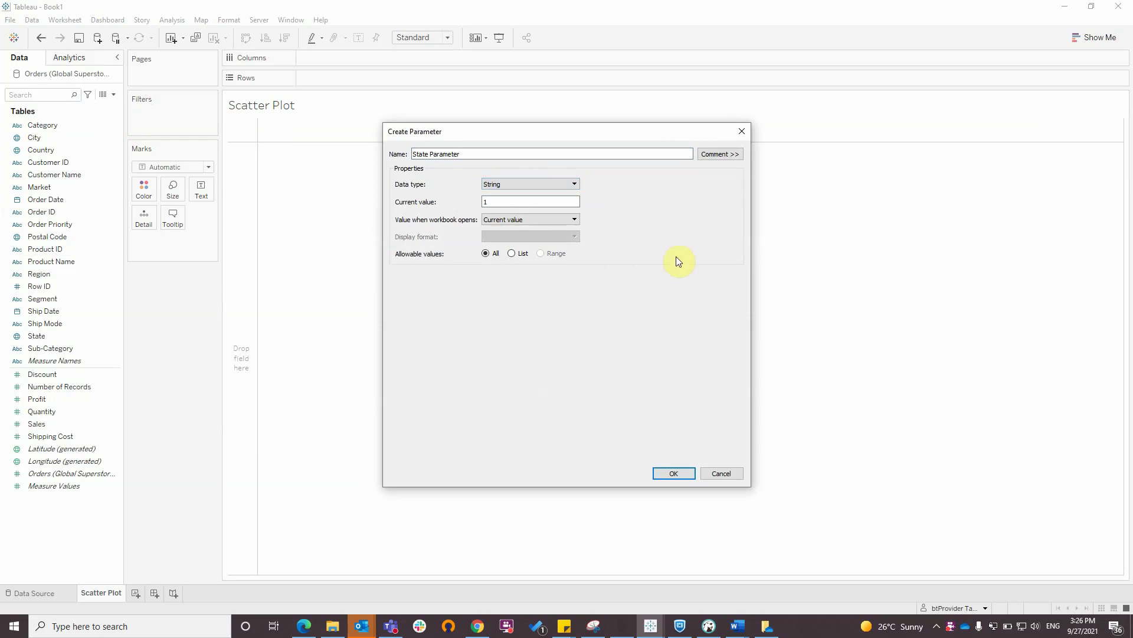
# Step: Make its allowable values a list filled from State, with current value Tennessee
pyautogui.click(515, 253)
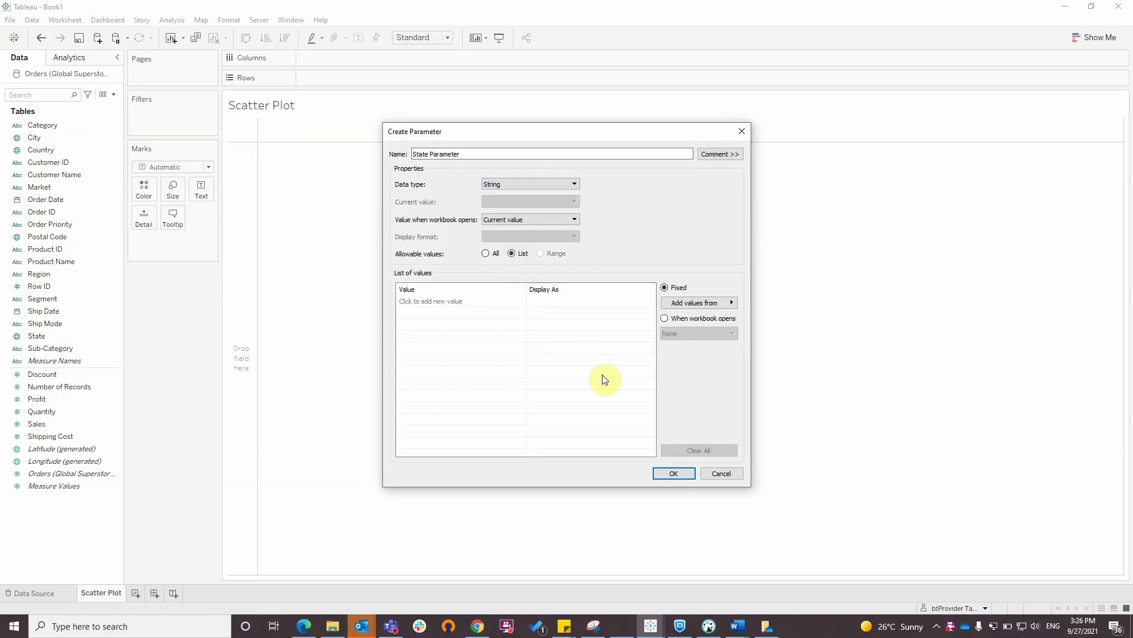
pyautogui.click(672, 302)
pyautogui.click(784, 473)
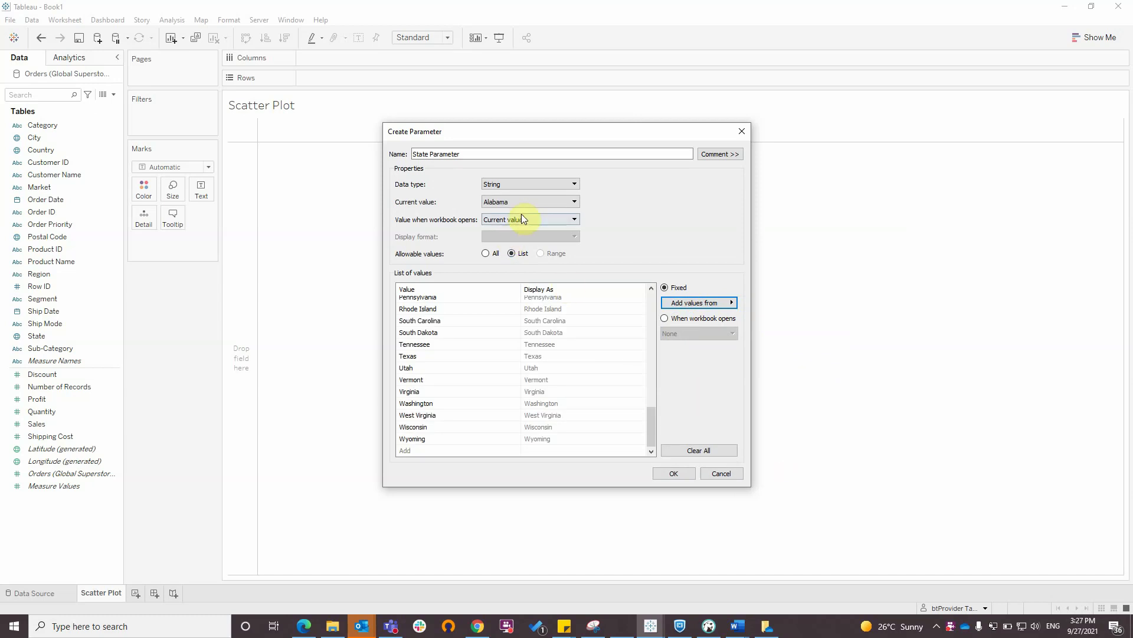
pyautogui.click(516, 202)
pyautogui.scroll(-7, 549, 307)
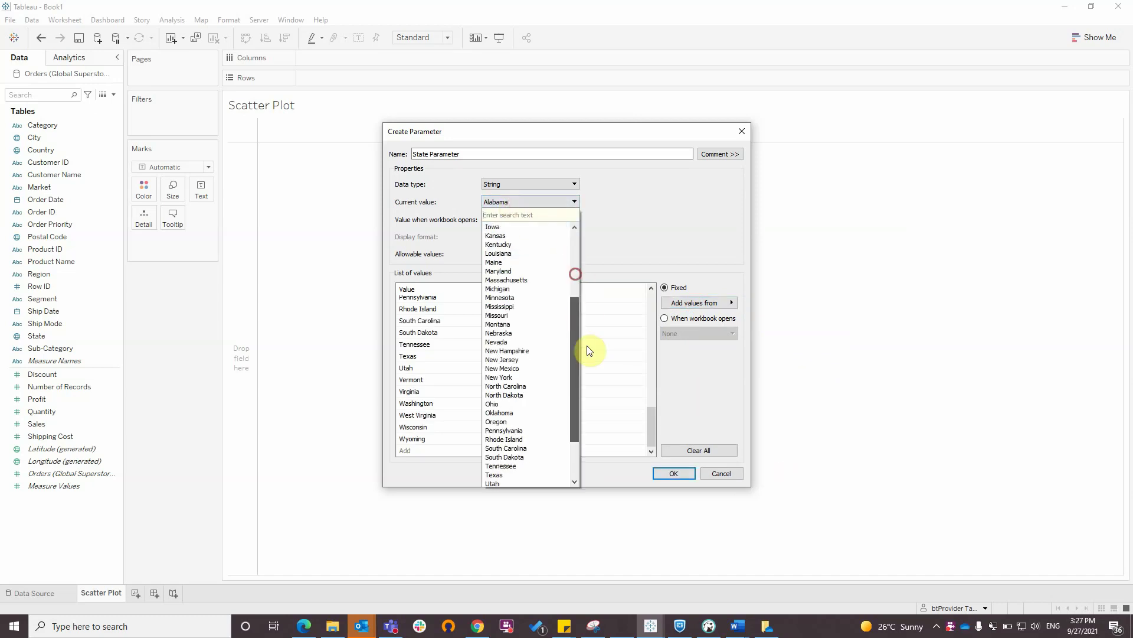
pyautogui.click(507, 404)
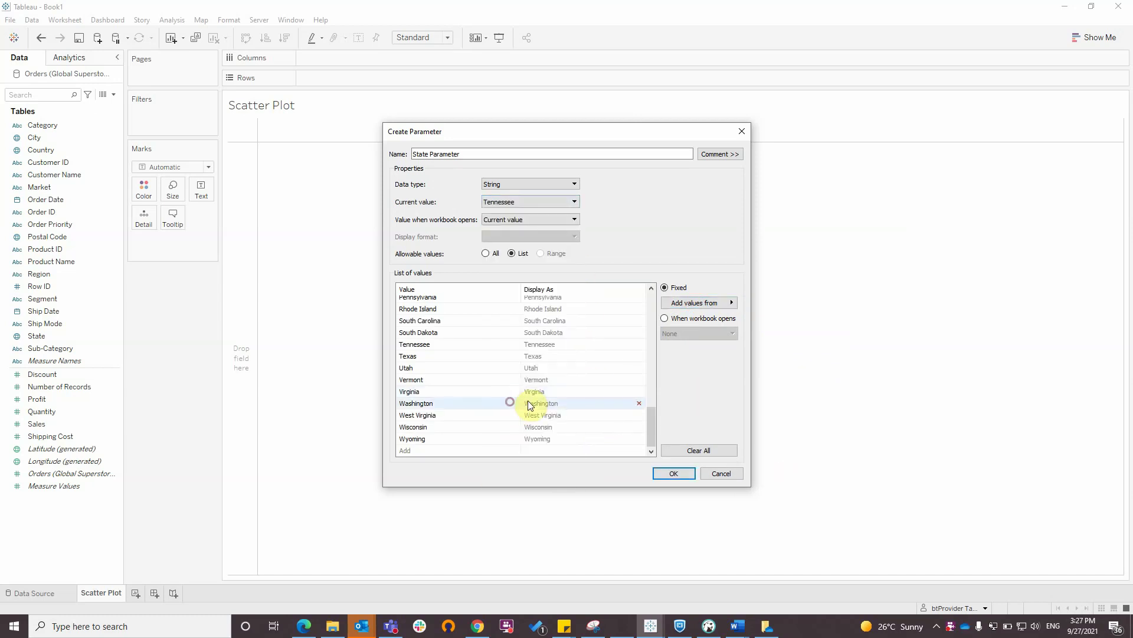
pyautogui.click(672, 475)
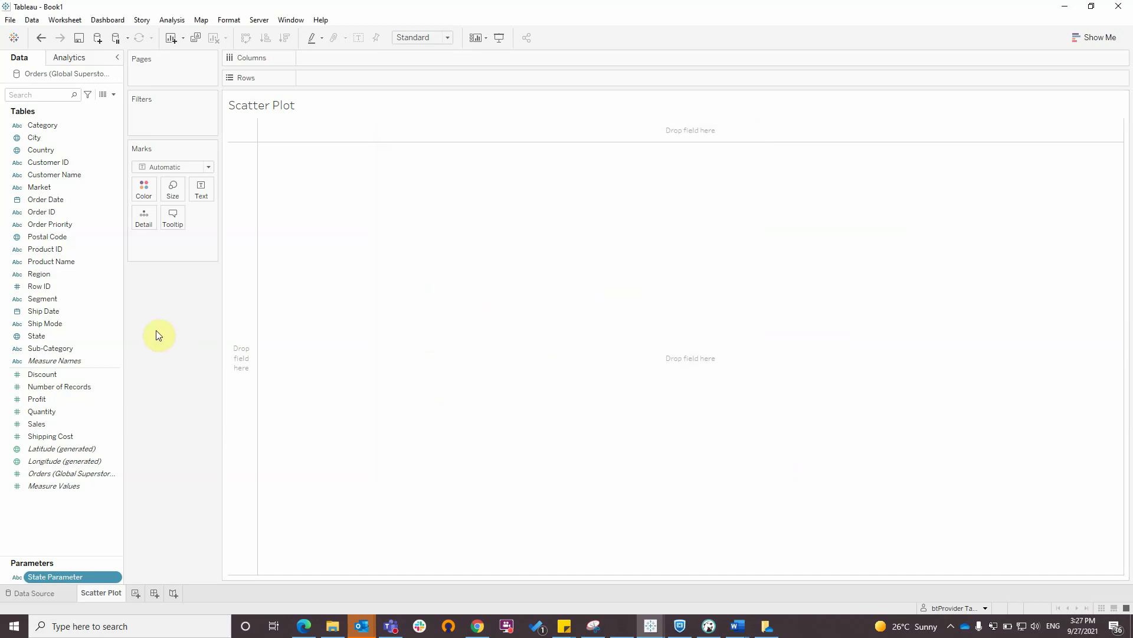
# Step: Start a new calculated field named 'Shape Change for State'
pyautogui.click(113, 95)
pyautogui.click(35, 111)
pyautogui.press('BackSpace')
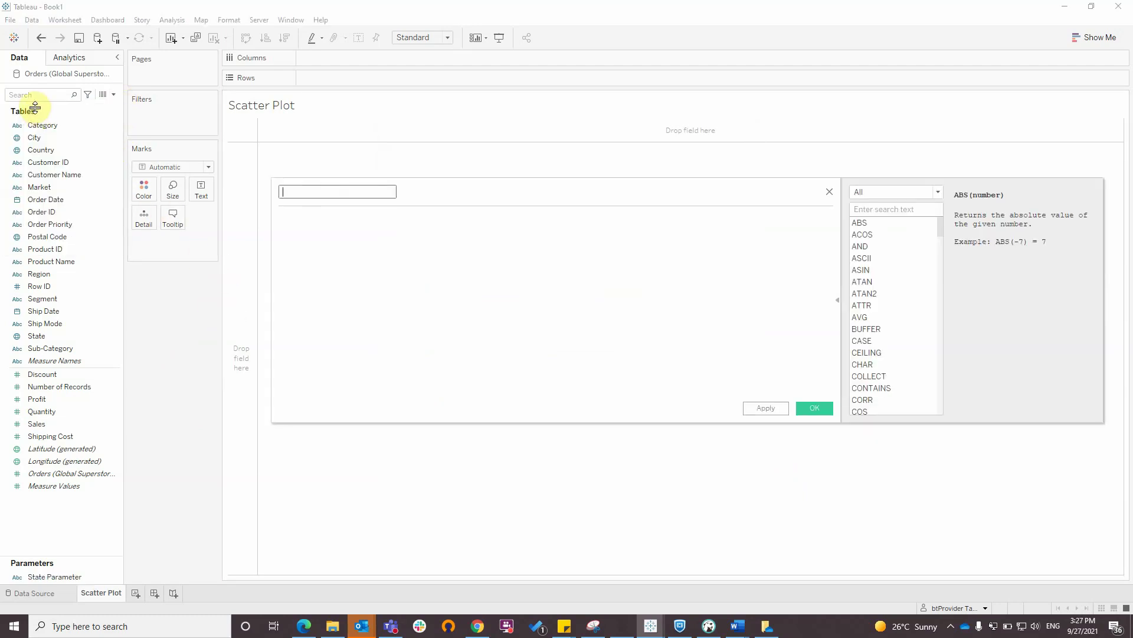
pyautogui.write('Shape Change for State')
pyautogui.press('Tab')
# Step: Enter the formula IF state = [State Parameter] THEN 'Selected' ELSE 'Not selected' END
pyautogui.write('if')
pyautogui.press('Return')
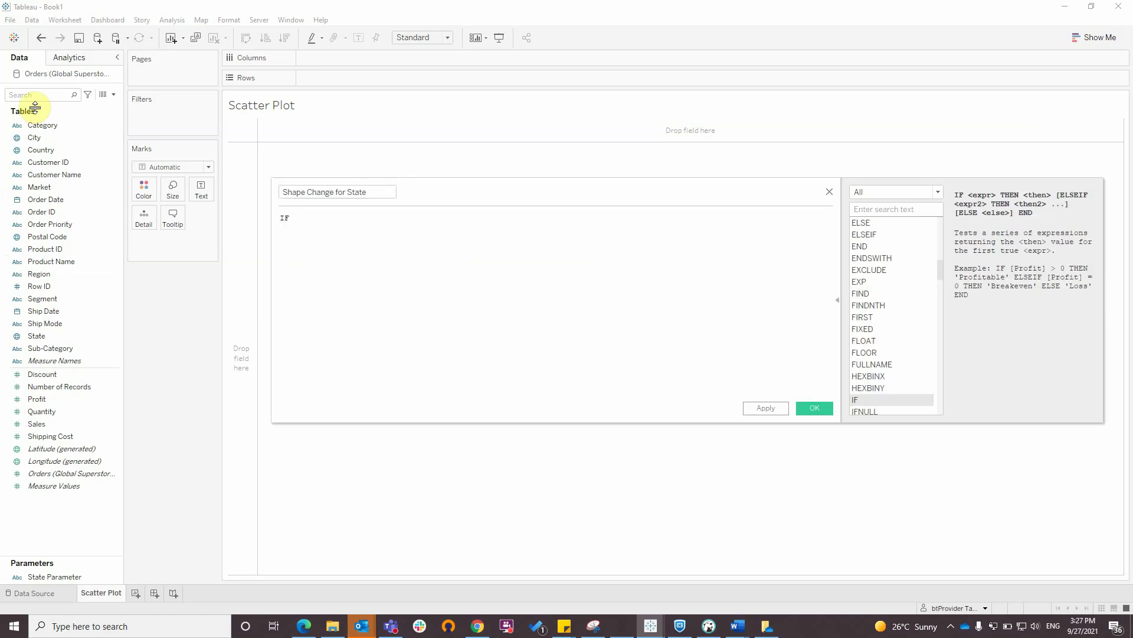
pyautogui.write('state =')
pyautogui.write(' [Stat')
pyautogui.press('Down')
pyautogui.press('Return')
pyautogui.write("then 'Selected' ")
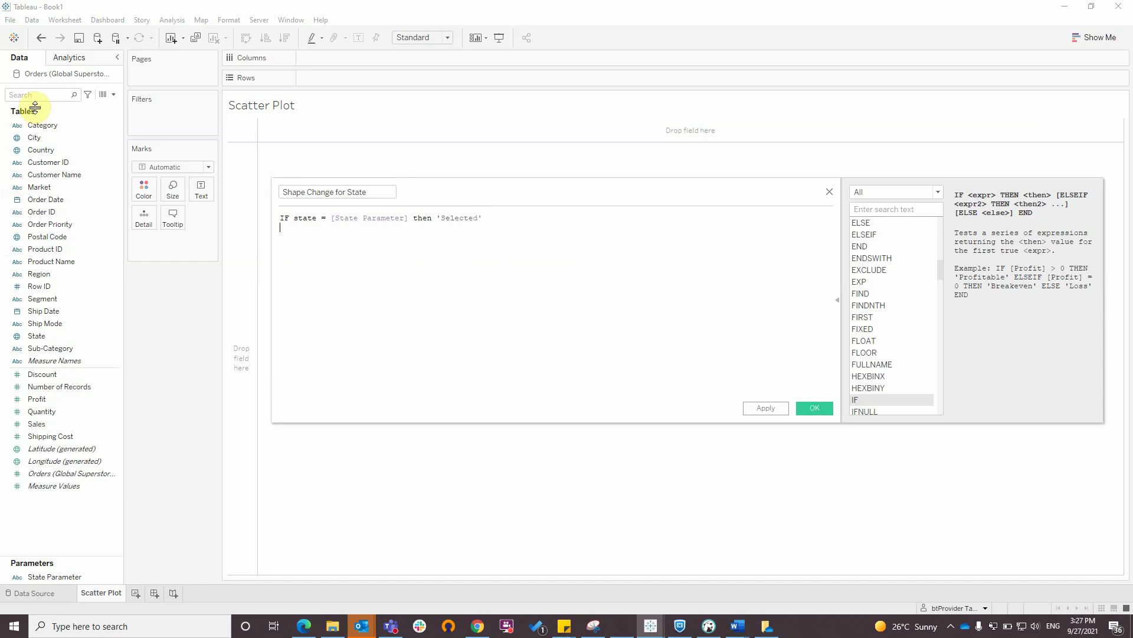
pyautogui.write("ELSE 'Not selected'")
pyautogui.press('Return')
pyautogui.write('END')
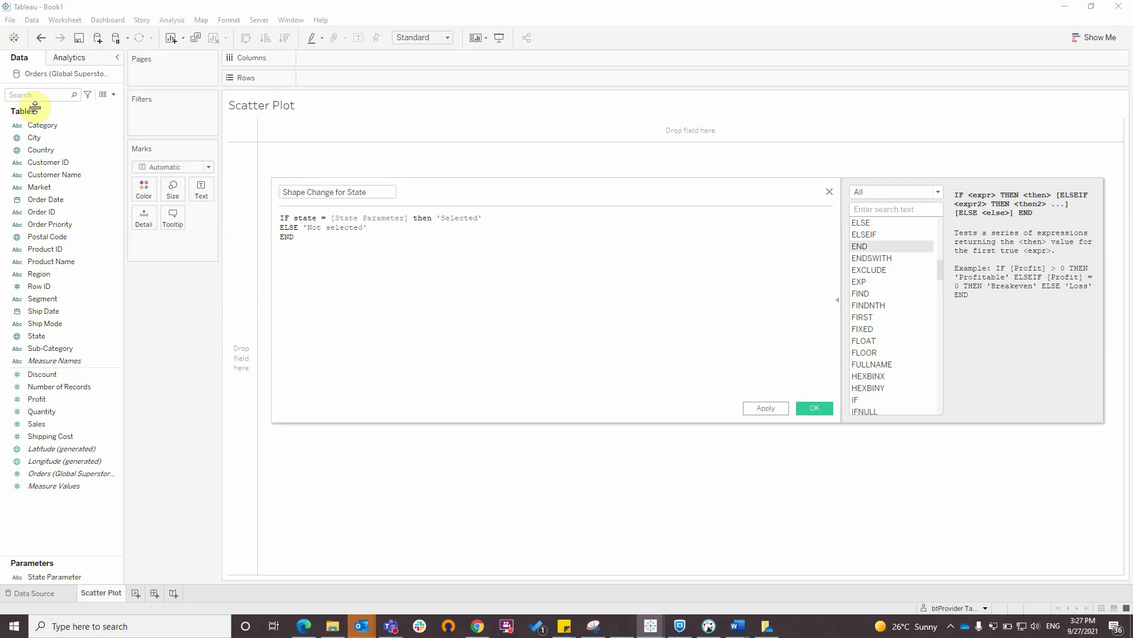
# Step: Replace the bare 'state' with the [State] field and save the calculation
pyautogui.doubleClick(301, 219)
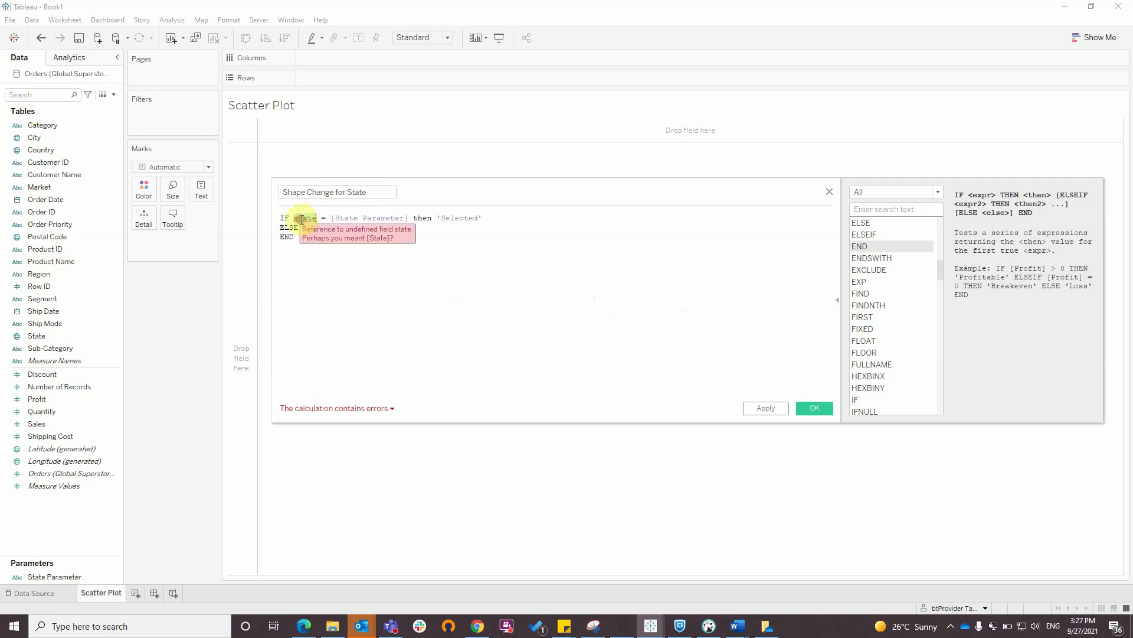
pyautogui.write('Stat')
pyautogui.press('Return')
pyautogui.click(591, 329)
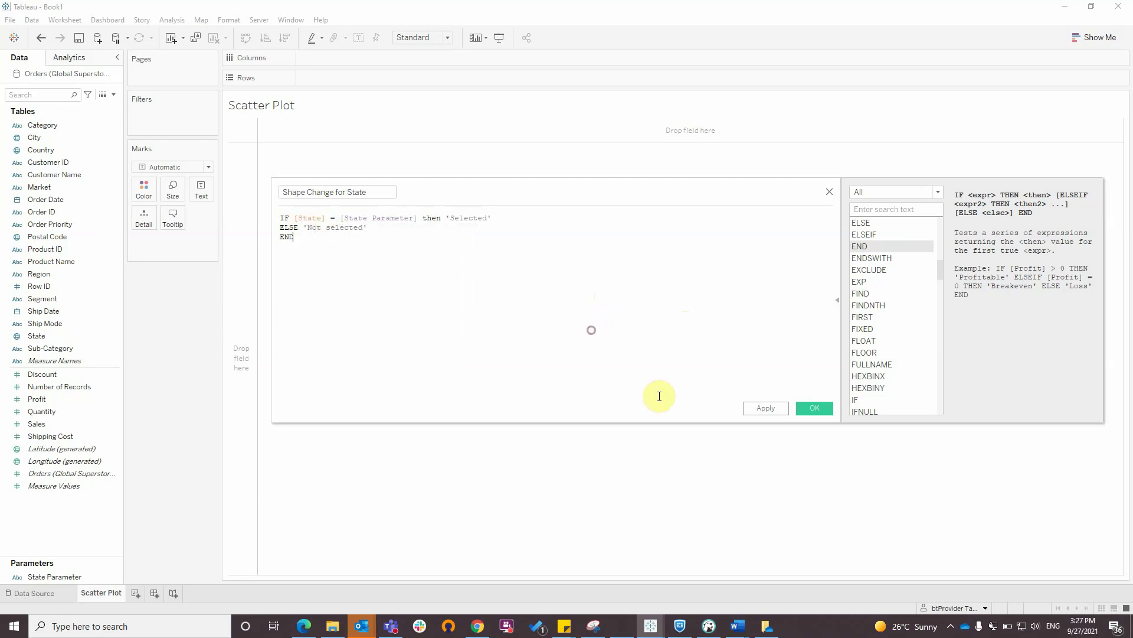
pyautogui.click(808, 408)
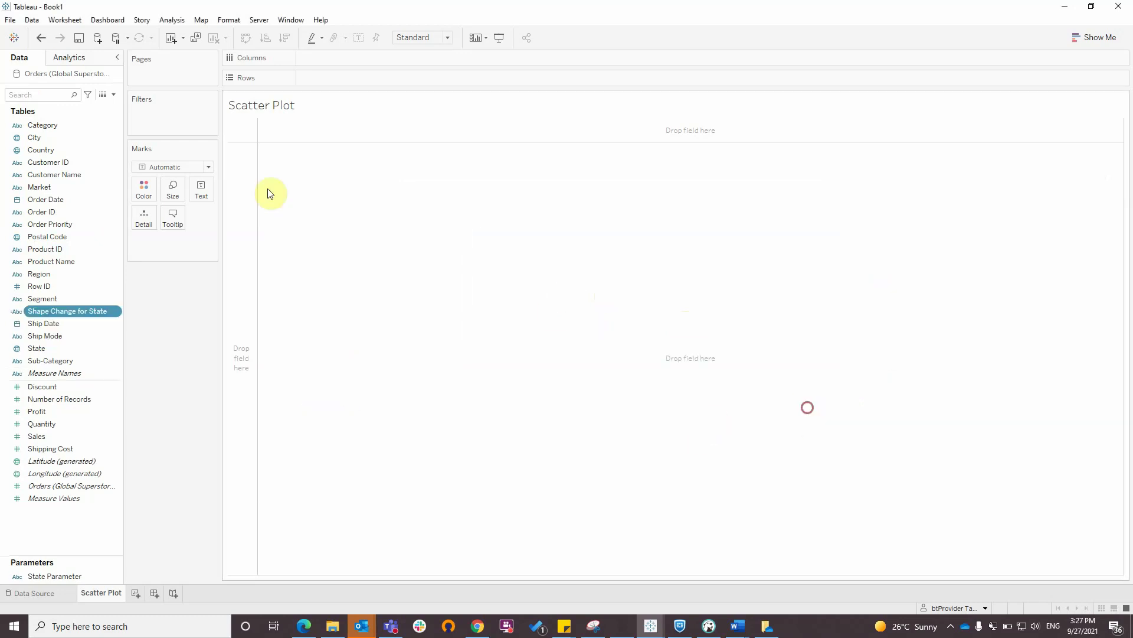
# Step: Create 'Shape Size for State' as IF [State] = [State Parameter] THEN 10 ELSE 0 END
pyautogui.click(114, 96)
pyautogui.click(109, 106)
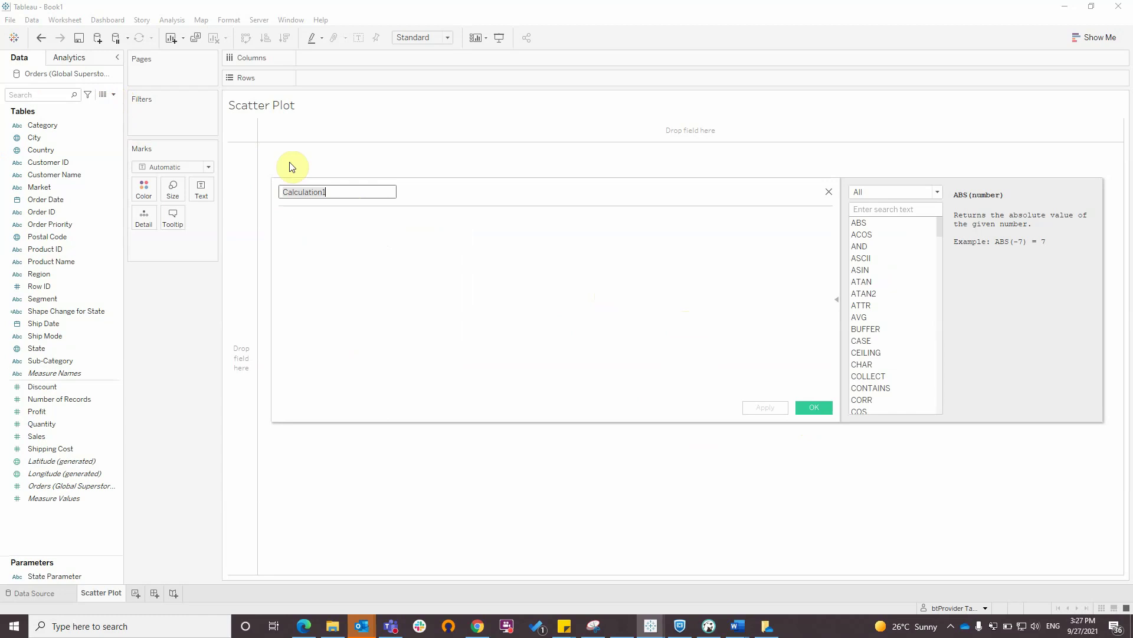
pyautogui.press('BackSpace')
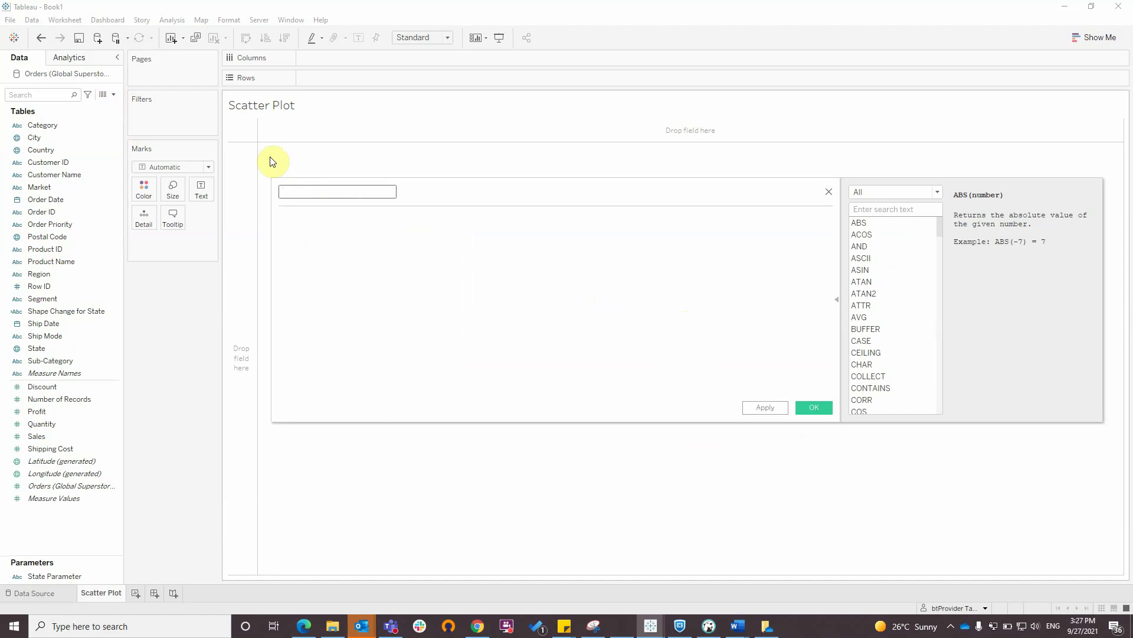
pyautogui.write('Shape Size for State')
pyautogui.press('Tab')
pyautogui.write('IF ')
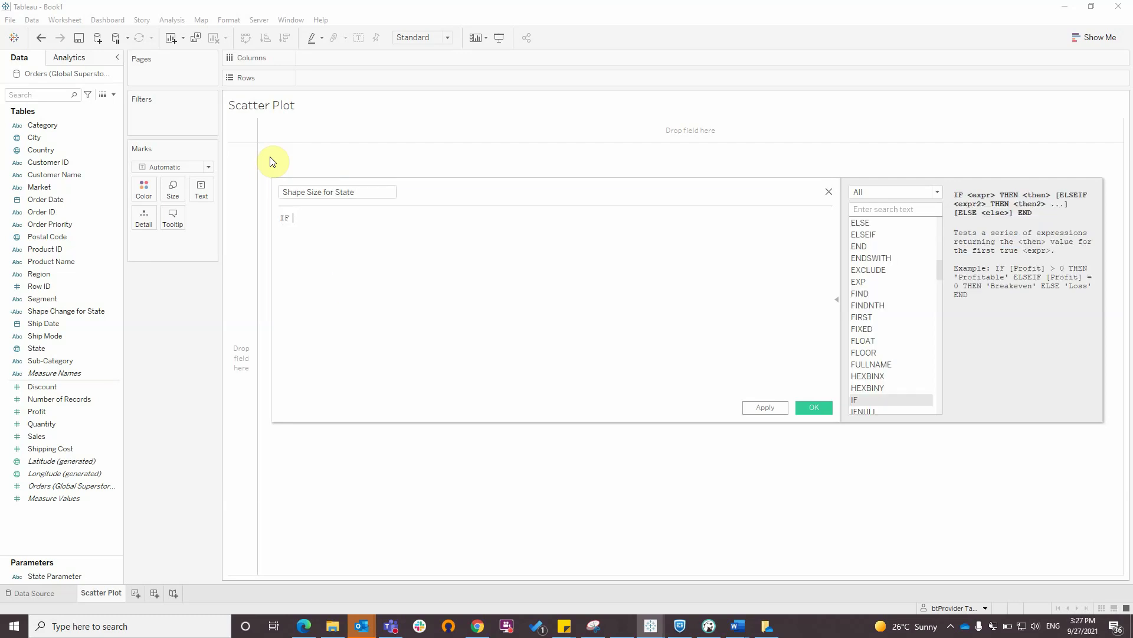
pyautogui.write('[State] = [State] = state')
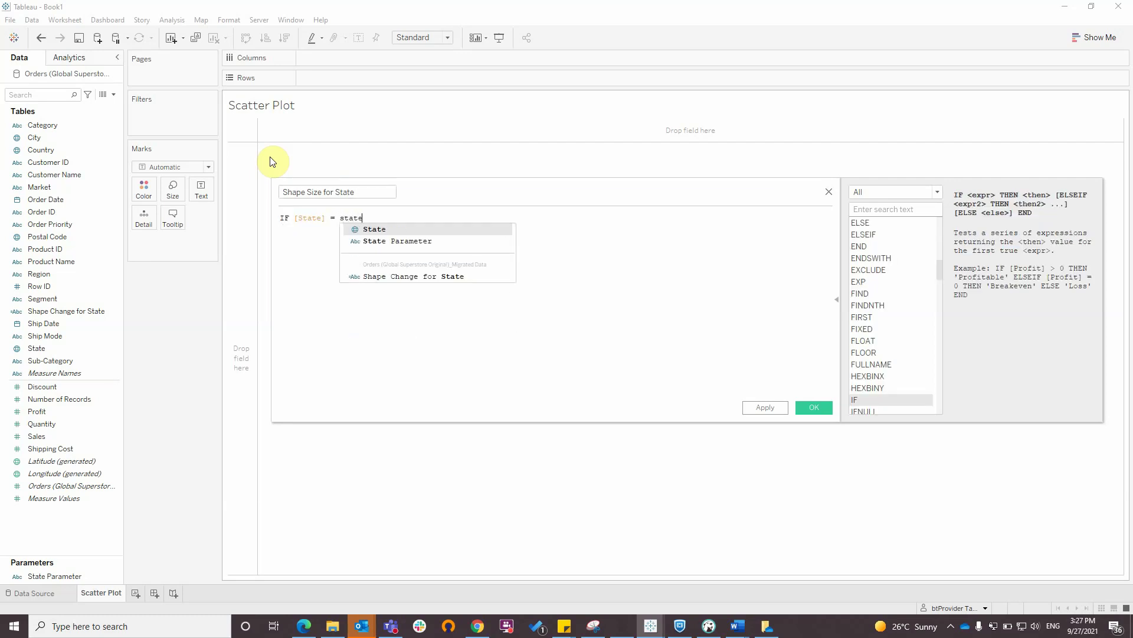
pyautogui.press('Down')
pyautogui.press('Return')
pyautogui.write('then')
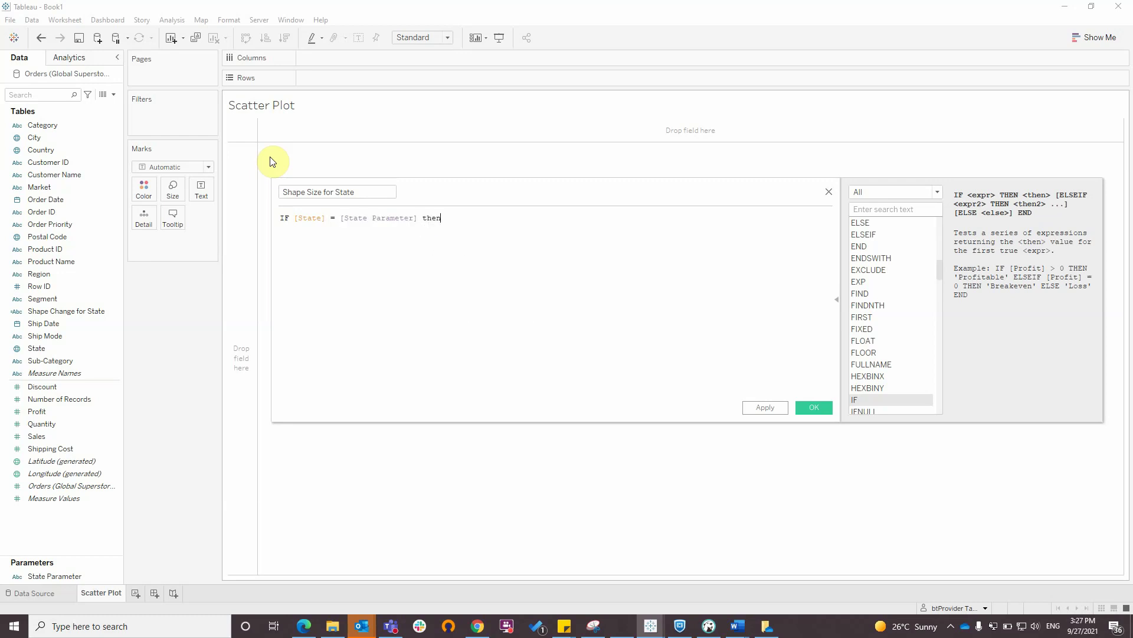
pyautogui.write(' 10 else 0 ')
pyautogui.write('end')
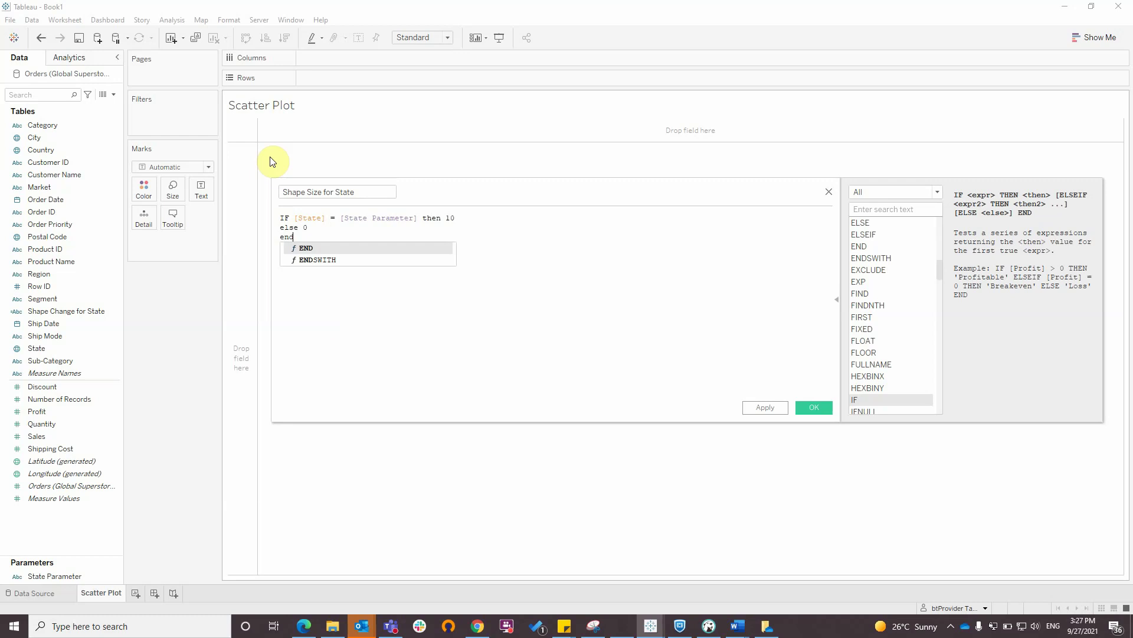
pyautogui.click(467, 348)
pyautogui.click(814, 408)
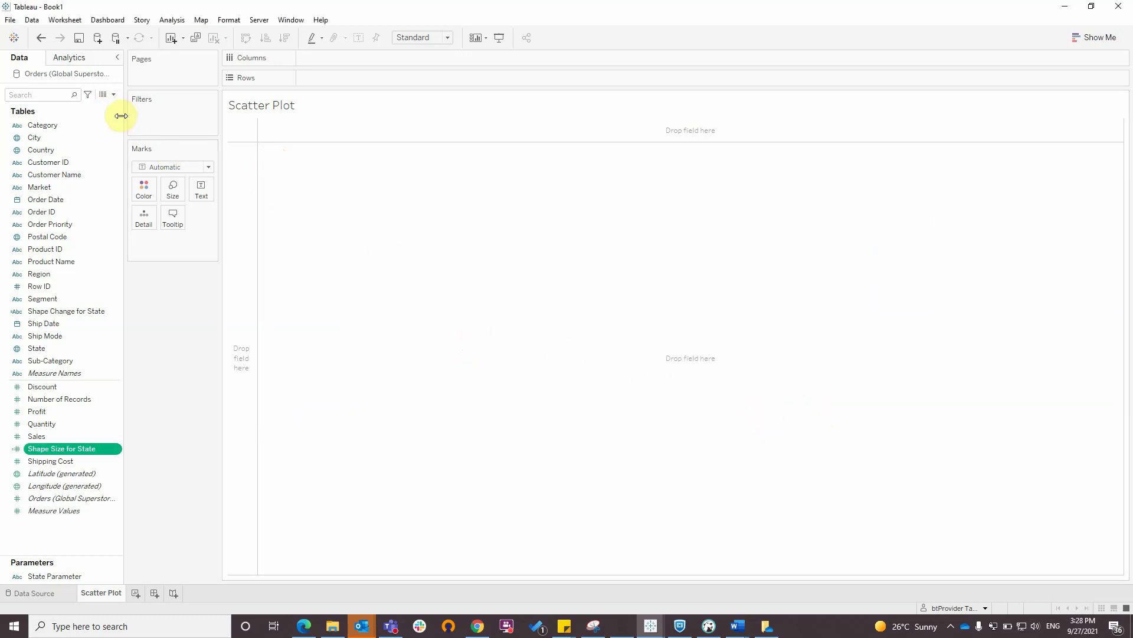
# Step: Create 'Shape Label for State' as IF [State]=[State Parameter] THEN [State] ELSE null END
pyautogui.click(114, 94)
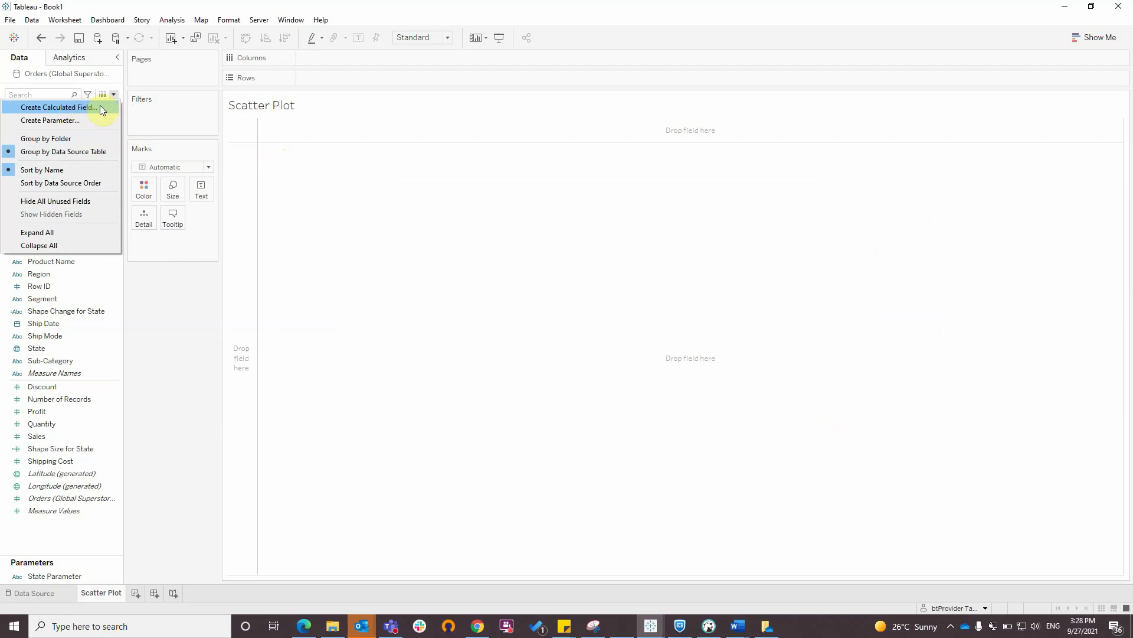
pyautogui.click(102, 108)
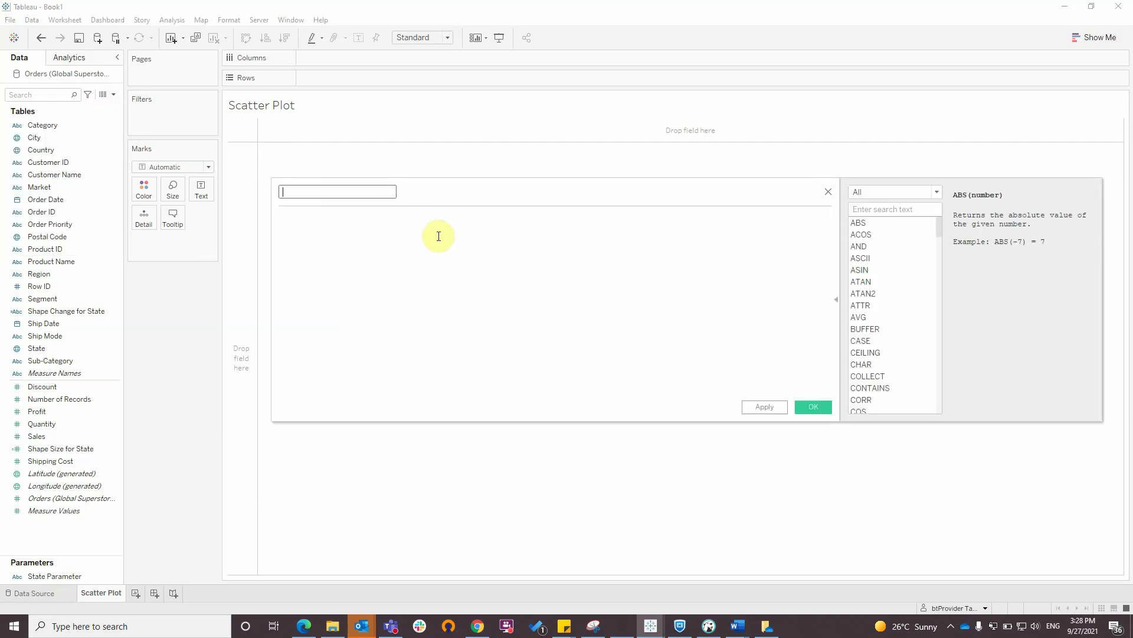
pyautogui.write('Shape Label for State')
pyautogui.click(439, 237)
pyautogui.write('if state=s')
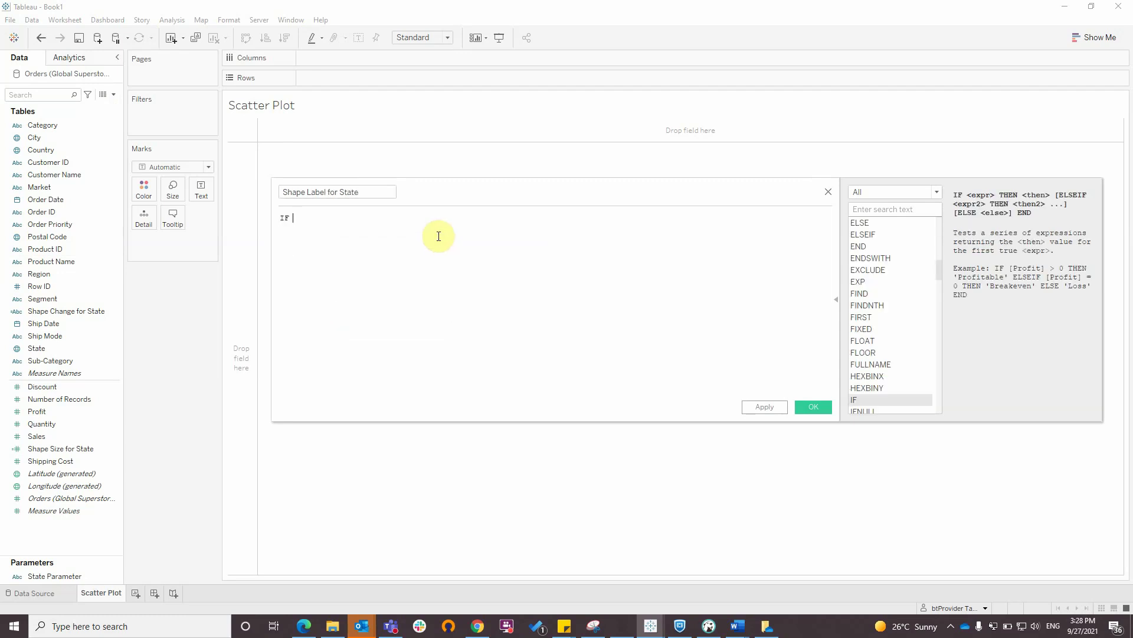
pyautogui.write('ta')
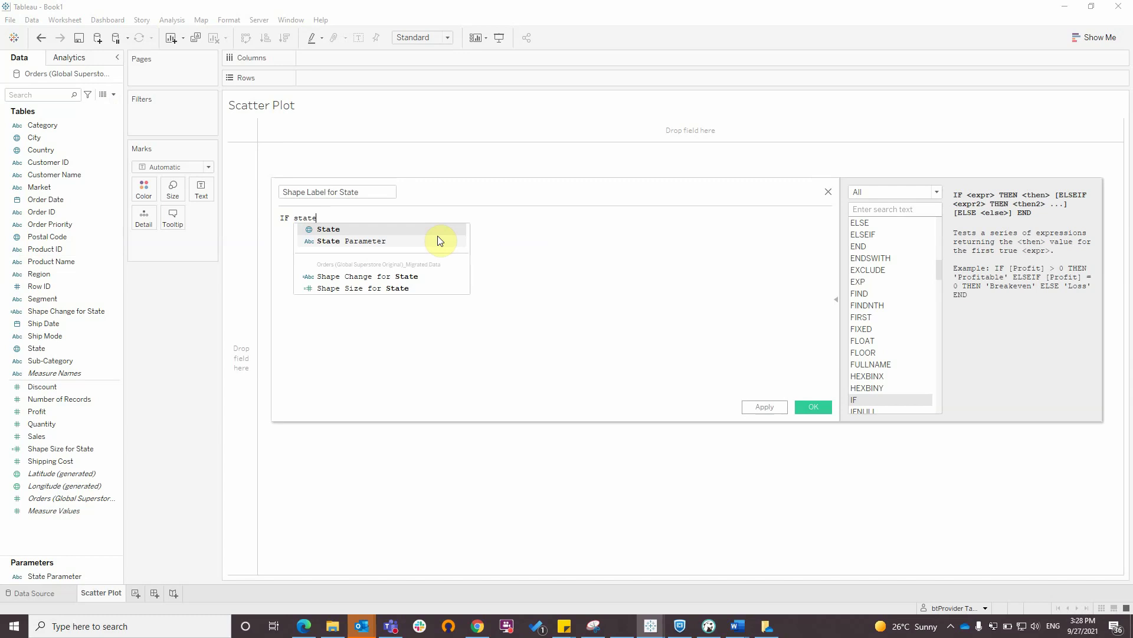
pyautogui.write('te')
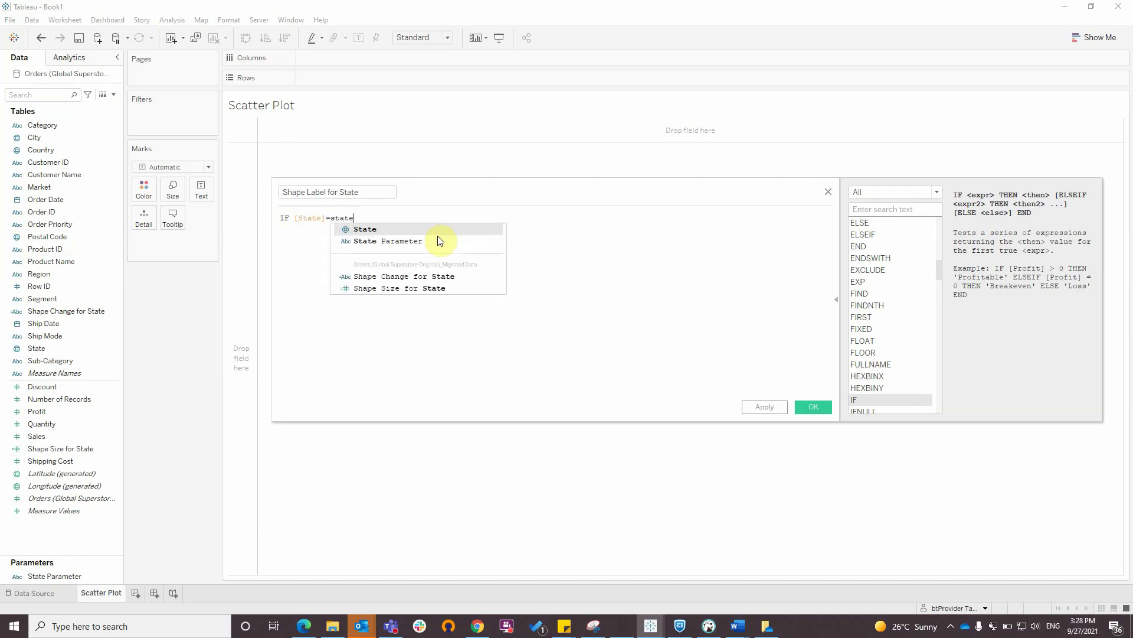
pyautogui.click(439, 241)
pyautogui.write('then')
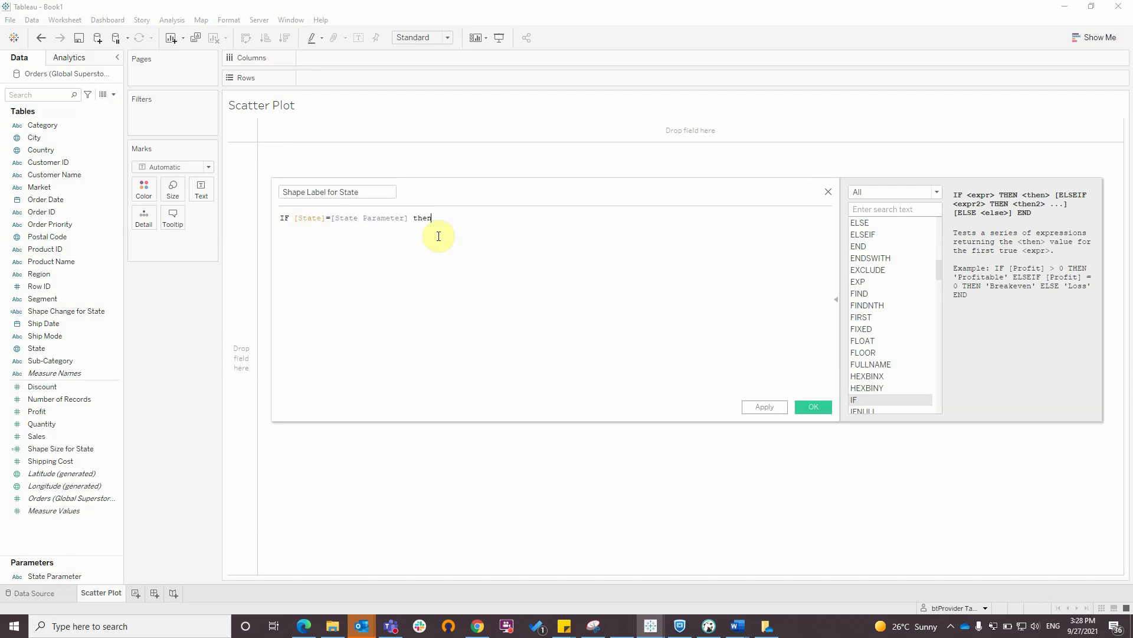
pyautogui.write(' stat')
pyautogui.press('Return')
pyautogui.write('e;sese null')
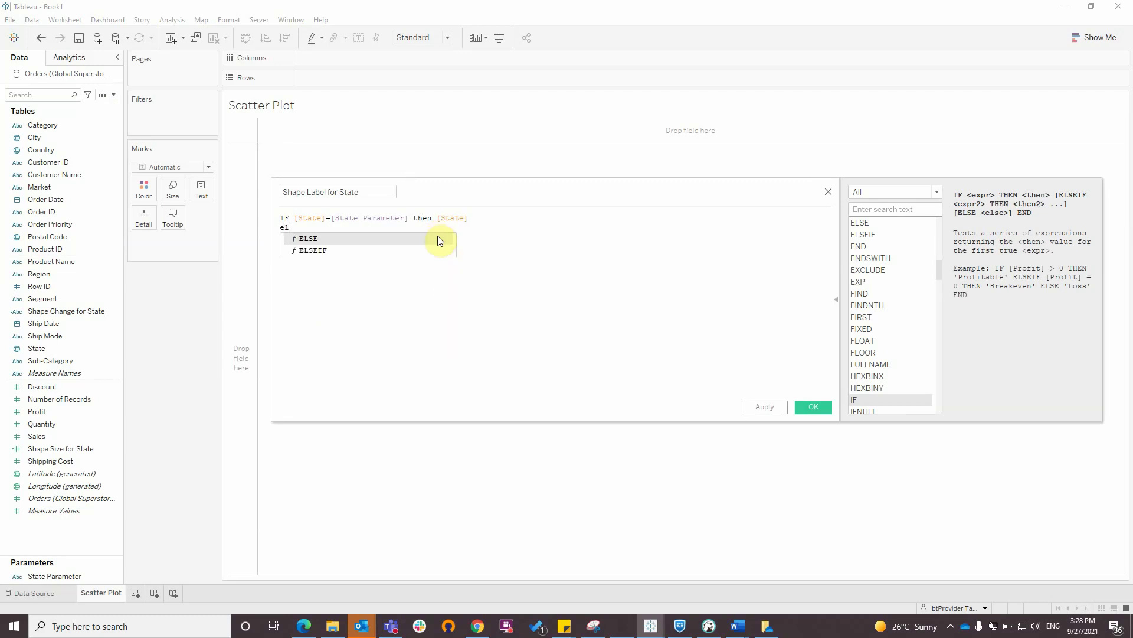
pyautogui.press('Return')
pyautogui.write('en')
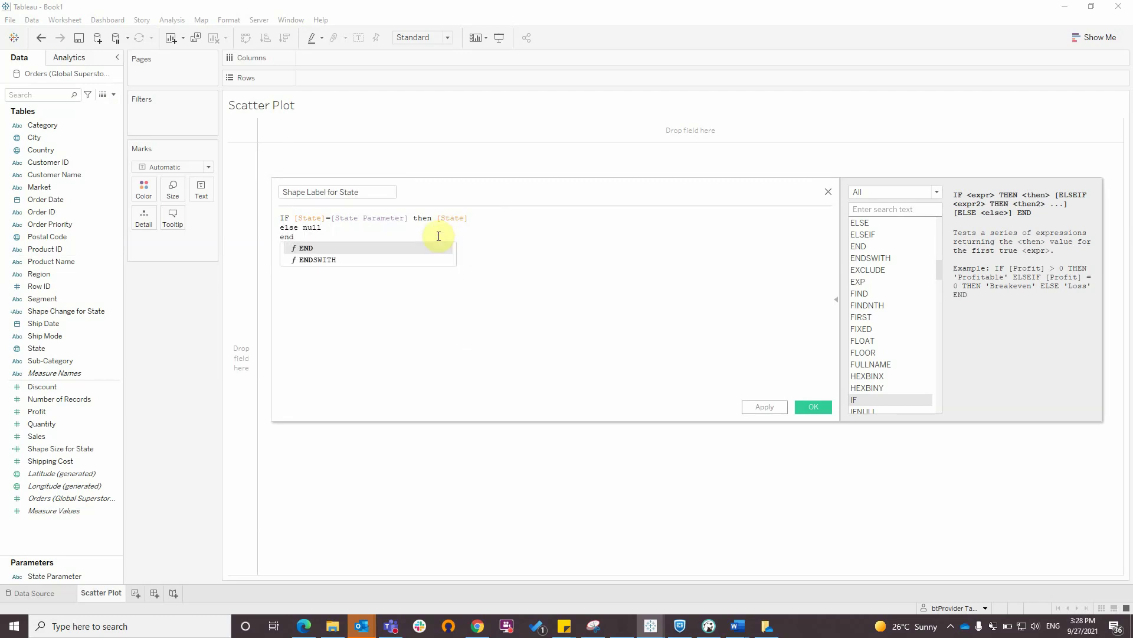
pyautogui.write('d')
pyautogui.click(814, 407)
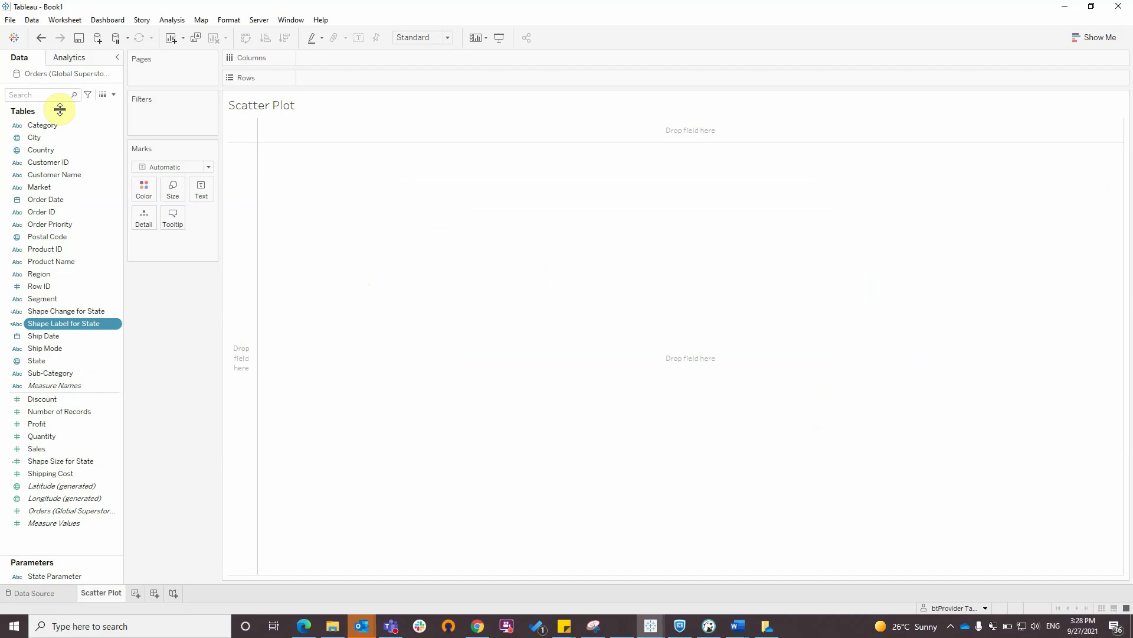
# Step: Start a new calculated field named 'Profit Ratio'
pyautogui.click(113, 94)
pyautogui.click(92, 108)
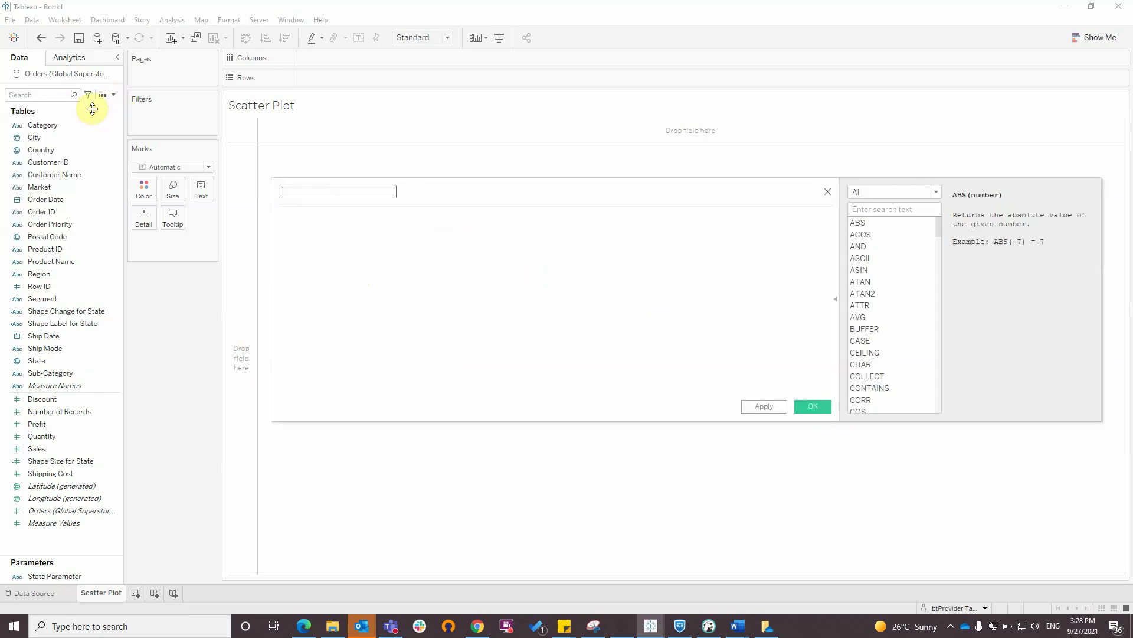
pyautogui.write('Profit Ratio')
pyautogui.press('Tab')
# Step: Enter the formula SUM([Profit])/SUM([Sales]) and save the field
pyautogui.write('su')
pyautogui.press('Return')
pyautogui.write('prof')
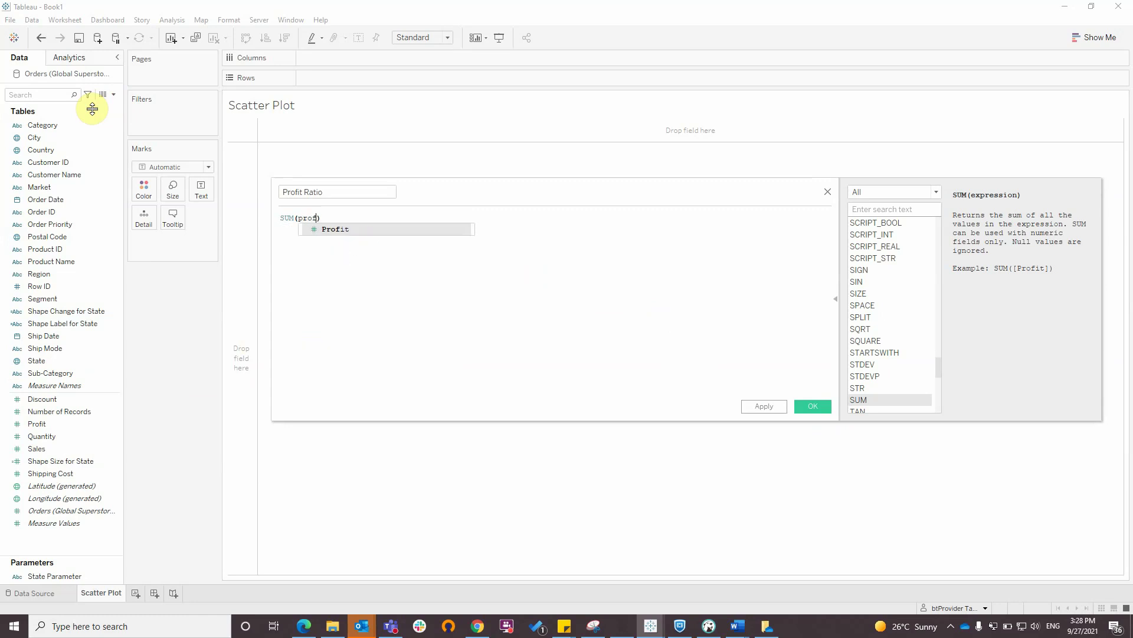
pyautogui.press('Return')
pyautogui.write('/su')
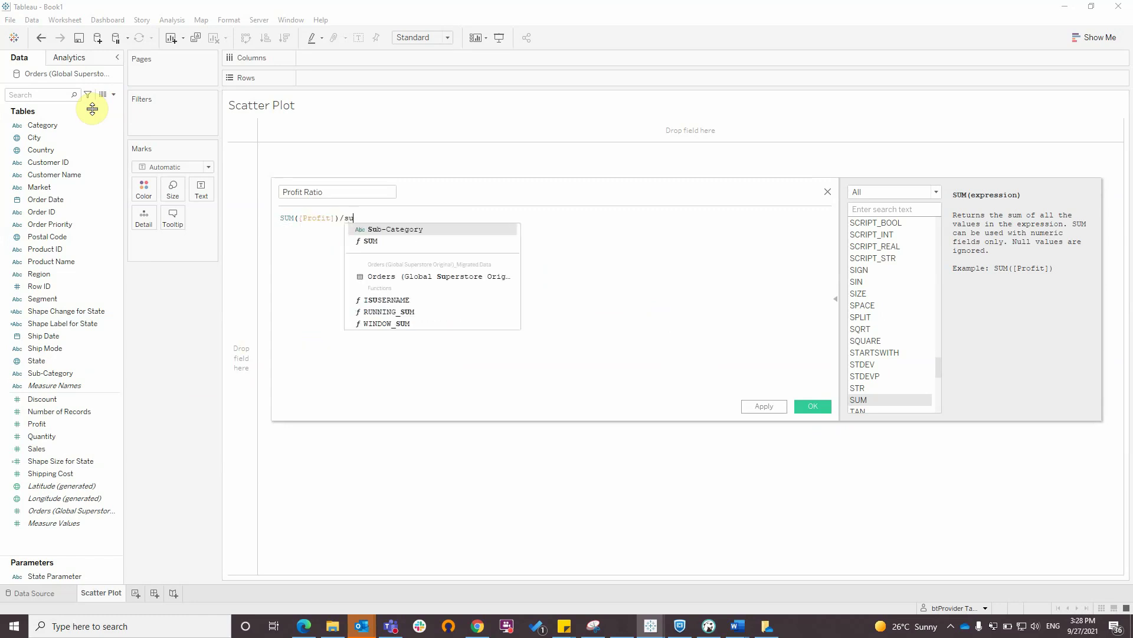
pyautogui.press('Return')
pyautogui.write('r')
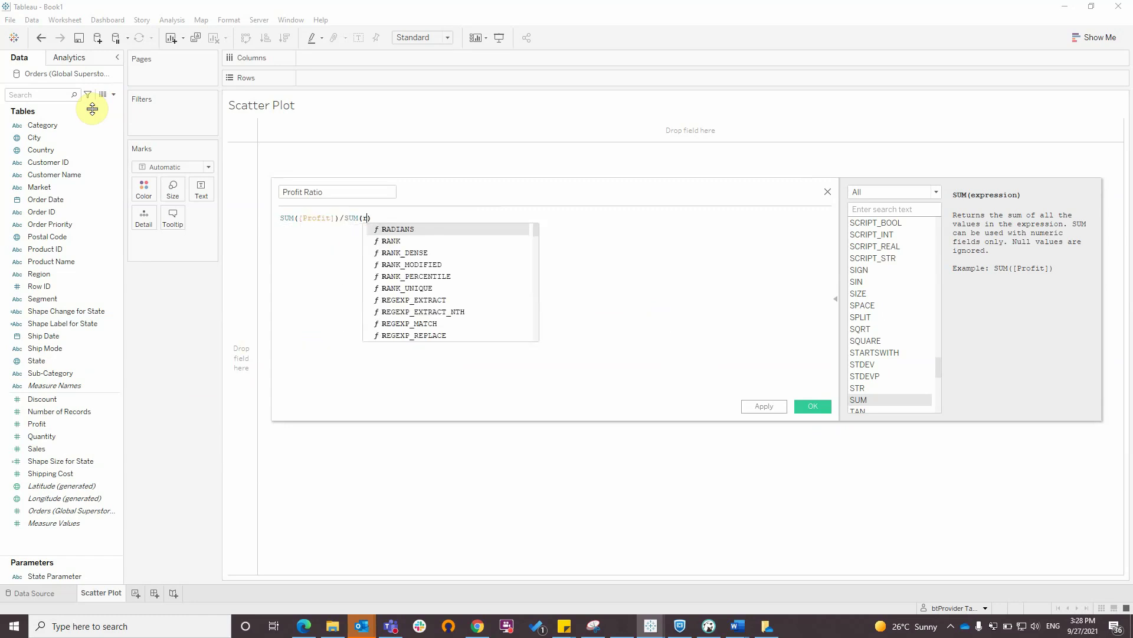
pyautogui.press('BackSpace')
pyautogui.write('sal')
pyautogui.press('Return')
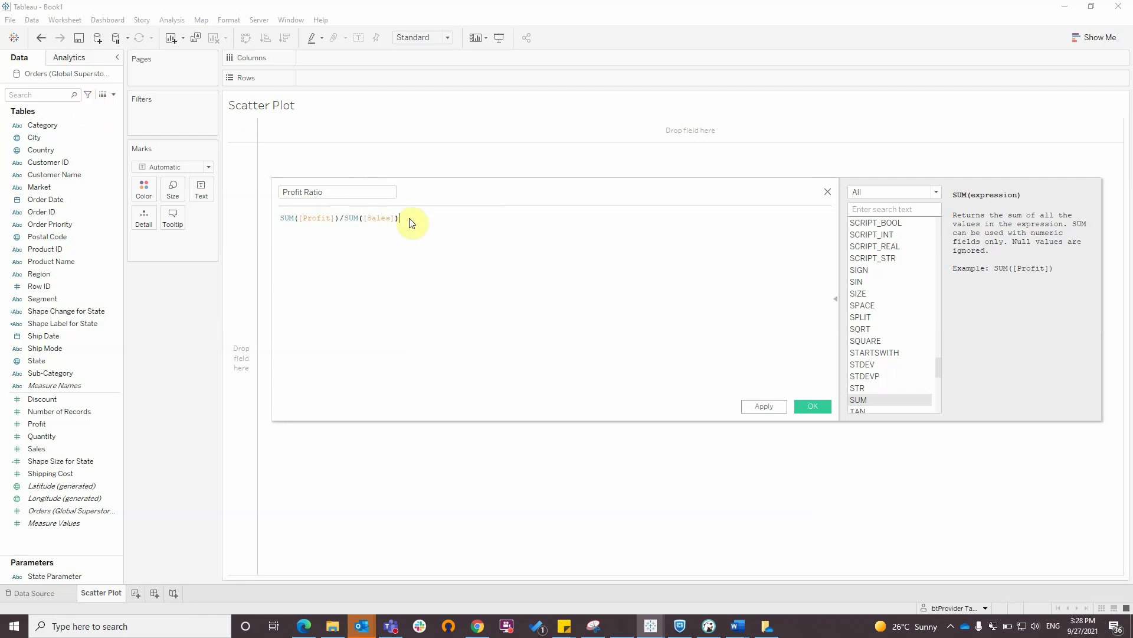
pyautogui.click(822, 409)
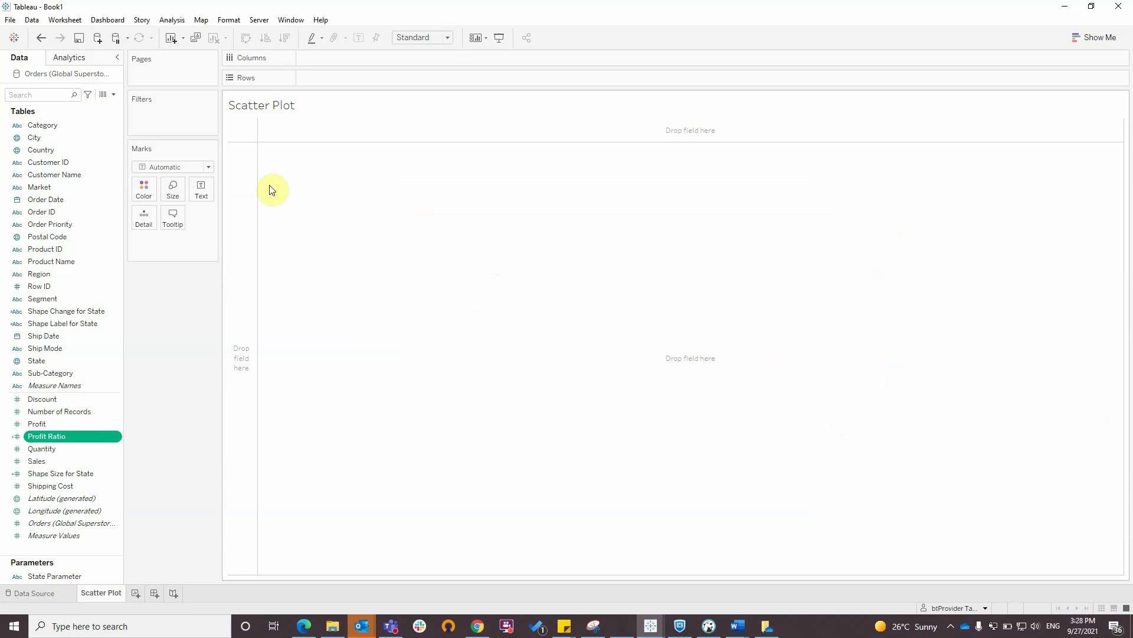
# Step: Put Profit Ratio on Rows, Sales on Columns, State on Detail, Shape Change for State on Color and Shape
pyautogui.moveTo(53, 436); pyautogui.dragTo(363, 78)
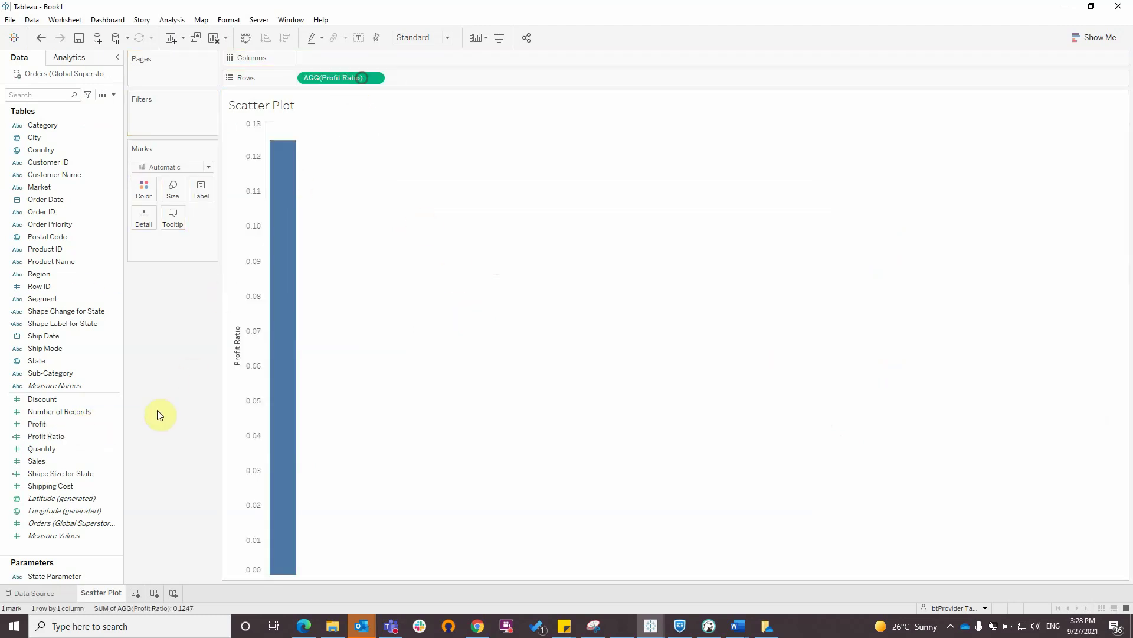
pyautogui.moveTo(37, 461); pyautogui.dragTo(334, 55)
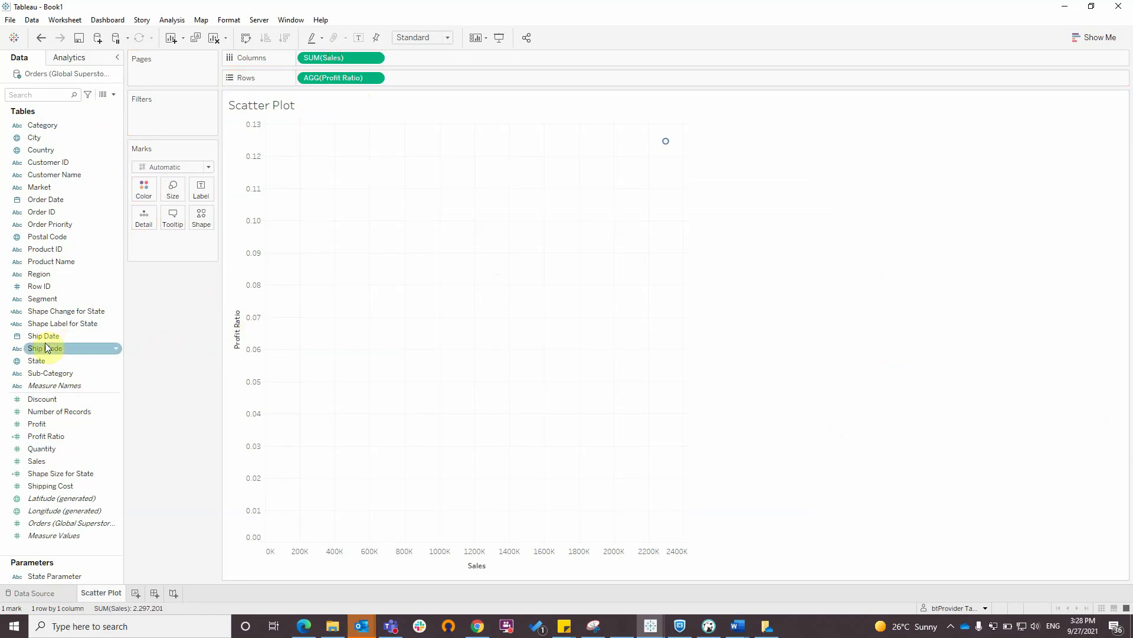
pyautogui.moveTo(48, 362); pyautogui.dragTo(144, 217)
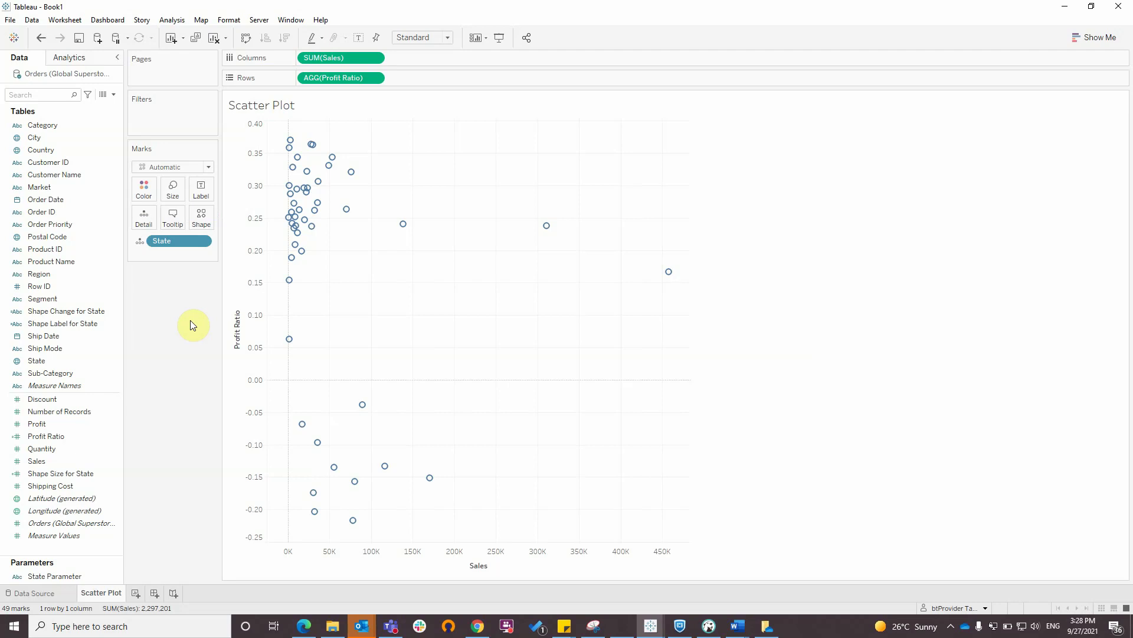
pyautogui.moveTo(59, 311); pyautogui.dragTo(146, 195)
pyautogui.moveTo(94, 310); pyautogui.dragTo(198, 223)
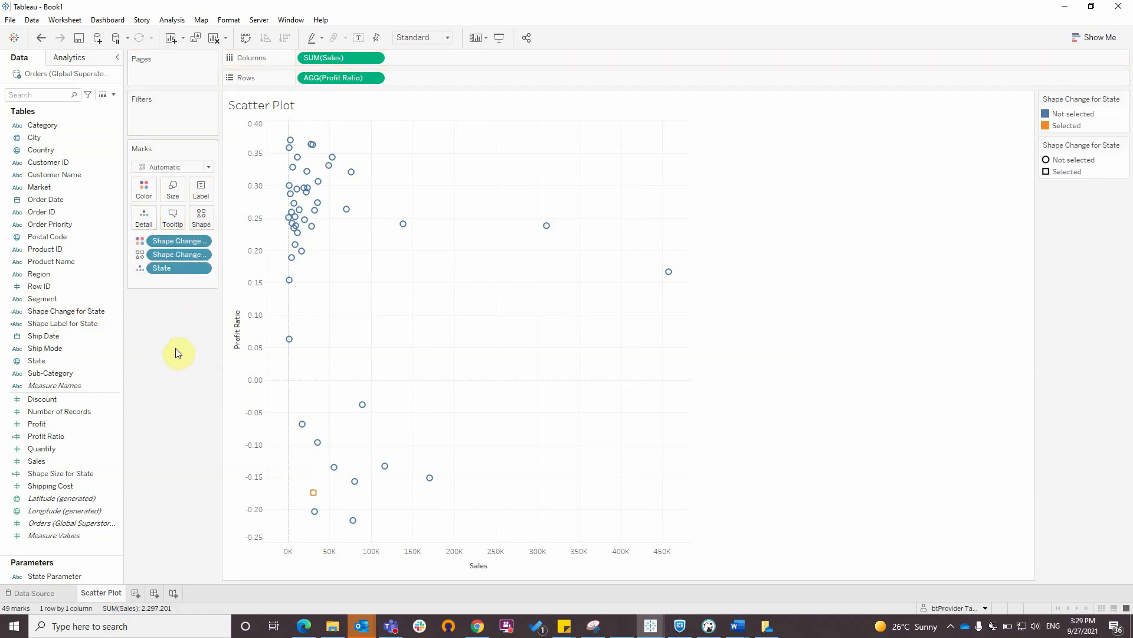
# Step: Colour Selected marks teal and Not selected marks grey
pyautogui.click(143, 190)
pyautogui.click(222, 231)
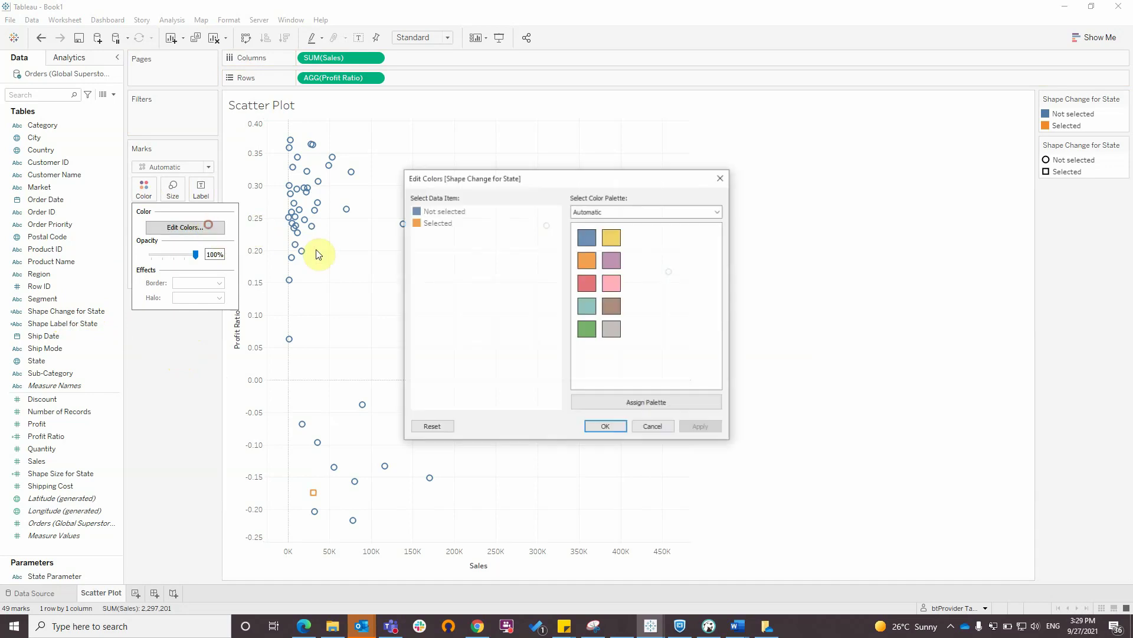
pyautogui.doubleClick(429, 224)
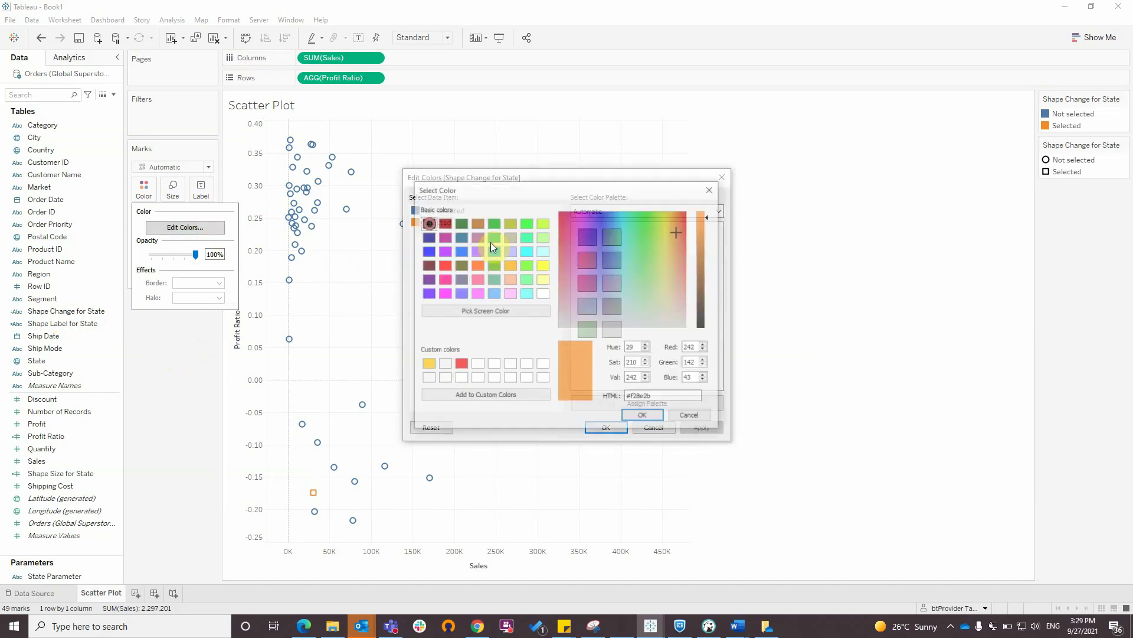
pyautogui.click(712, 188)
pyautogui.click(590, 305)
pyautogui.click(439, 211)
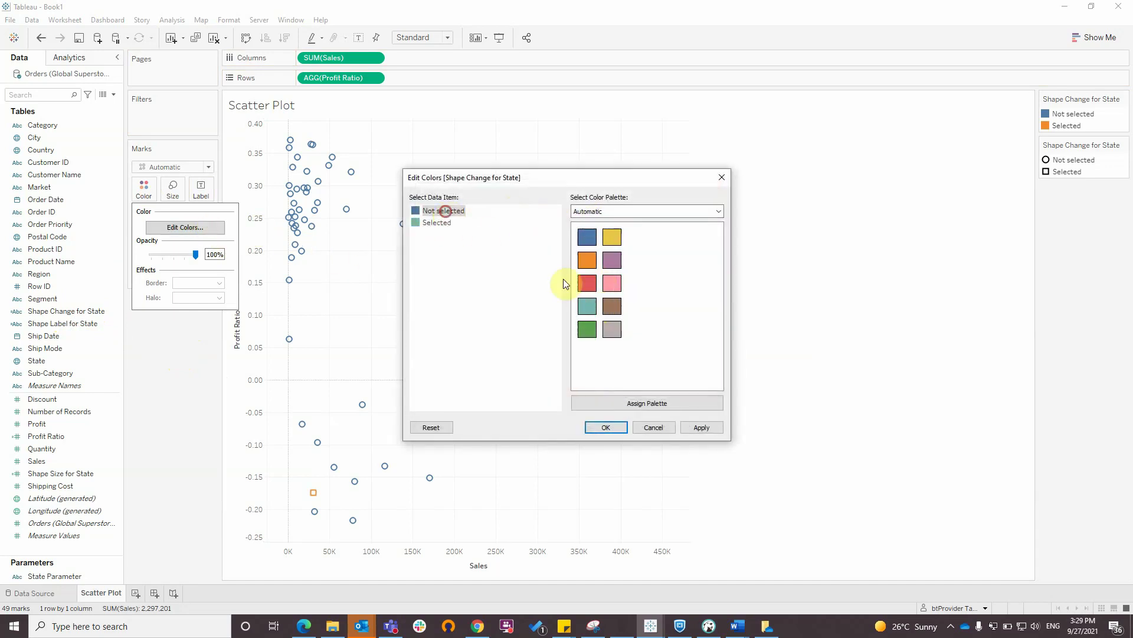
pyautogui.click(611, 329)
pyautogui.click(605, 427)
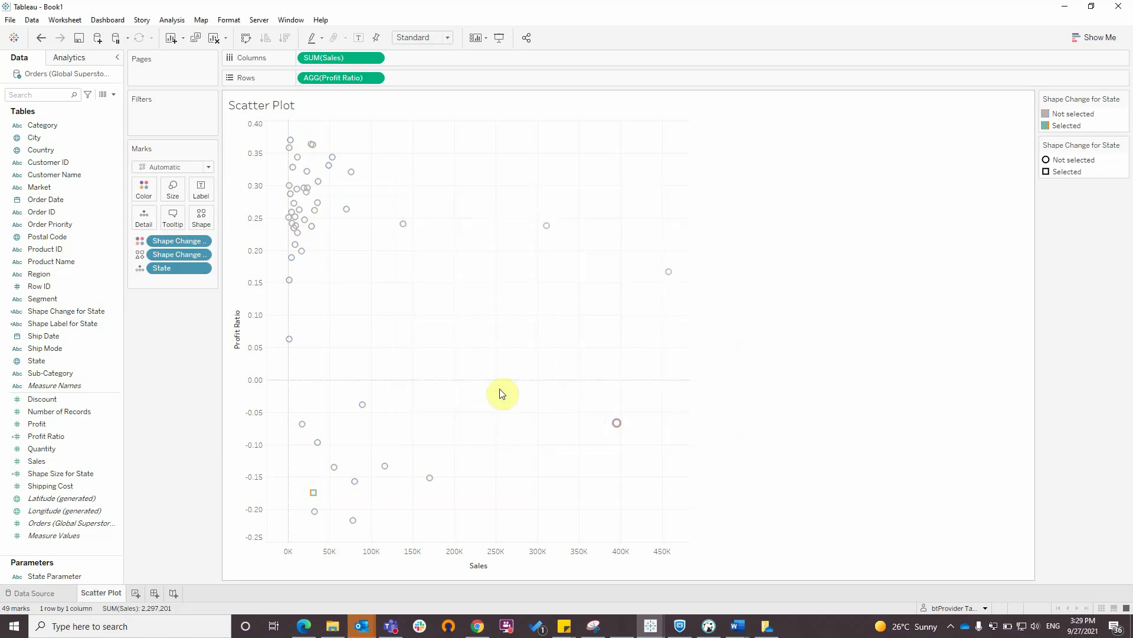
# Step: From the Filled shape palette, give Selected a filled circle and Not selected the X shape
pyautogui.click(201, 217)
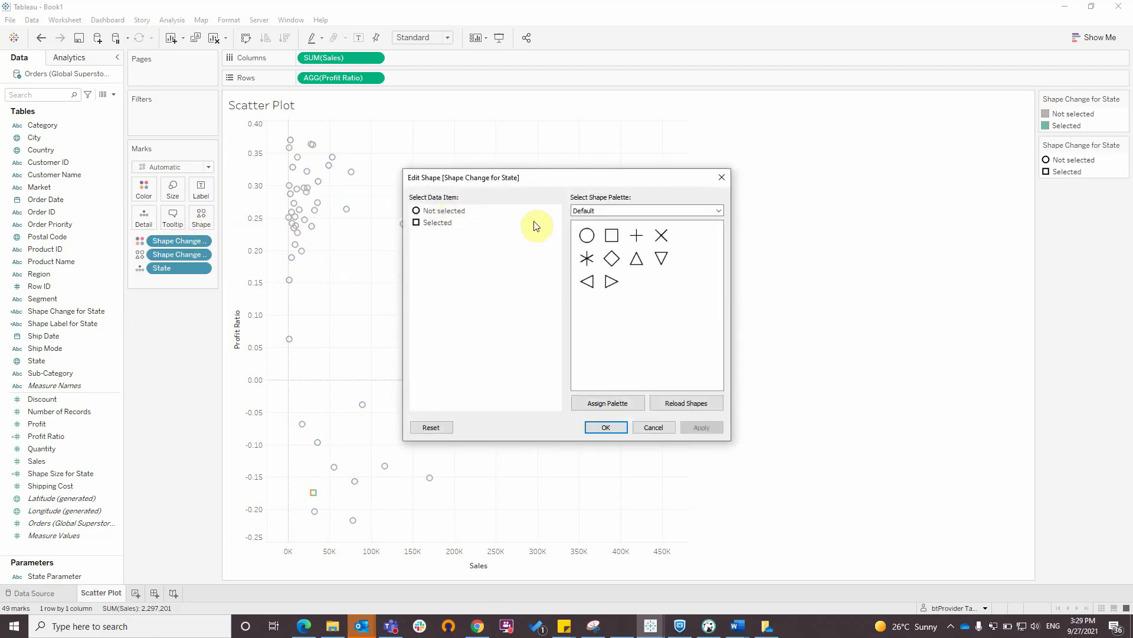
pyautogui.click(576, 211)
pyautogui.click(606, 228)
pyautogui.click(468, 223)
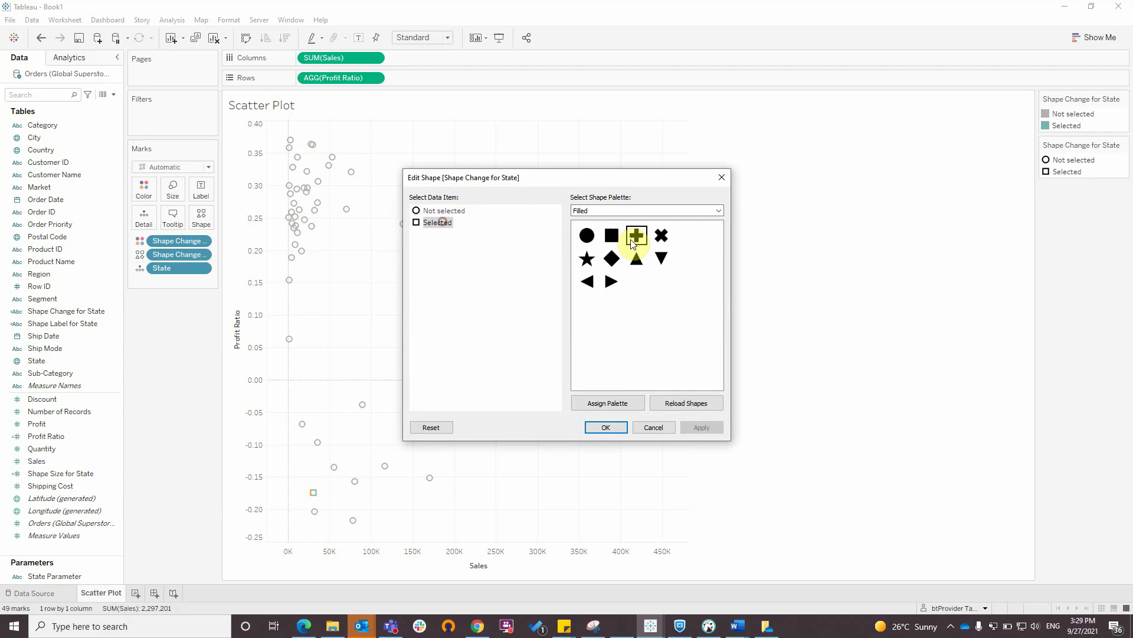
pyautogui.click(587, 235)
pyautogui.click(657, 239)
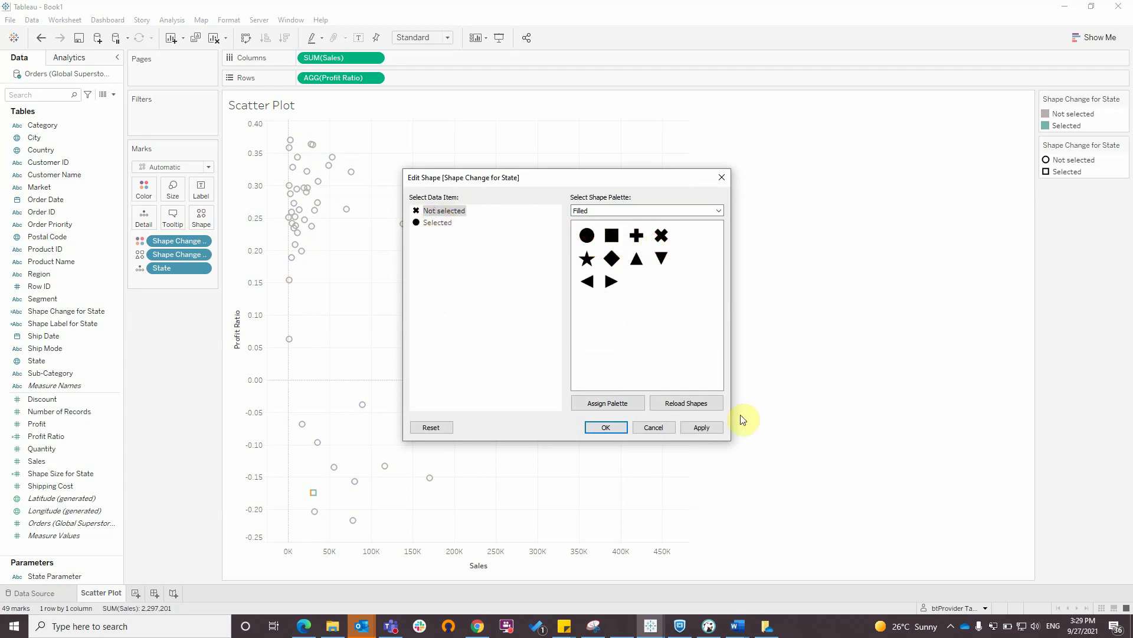
pyautogui.click(701, 426)
pyautogui.click(605, 426)
pyautogui.click(183, 351)
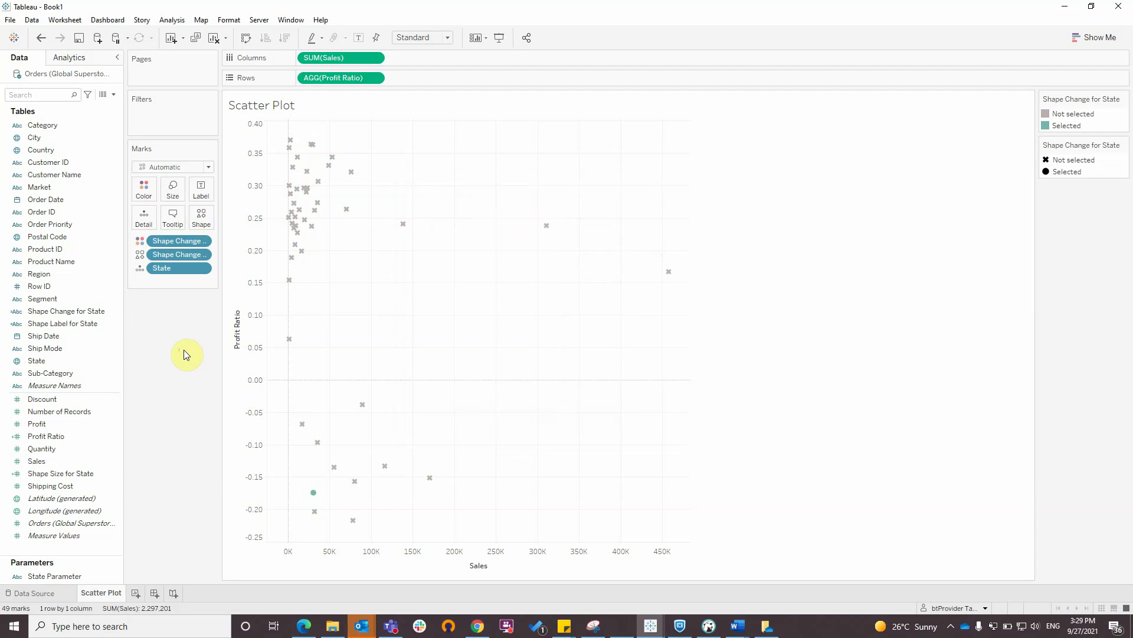
# Step: Size marks by discrete Shape Size for State, enlarge them, and label with Shape Label for State
pyautogui.click(90, 461)
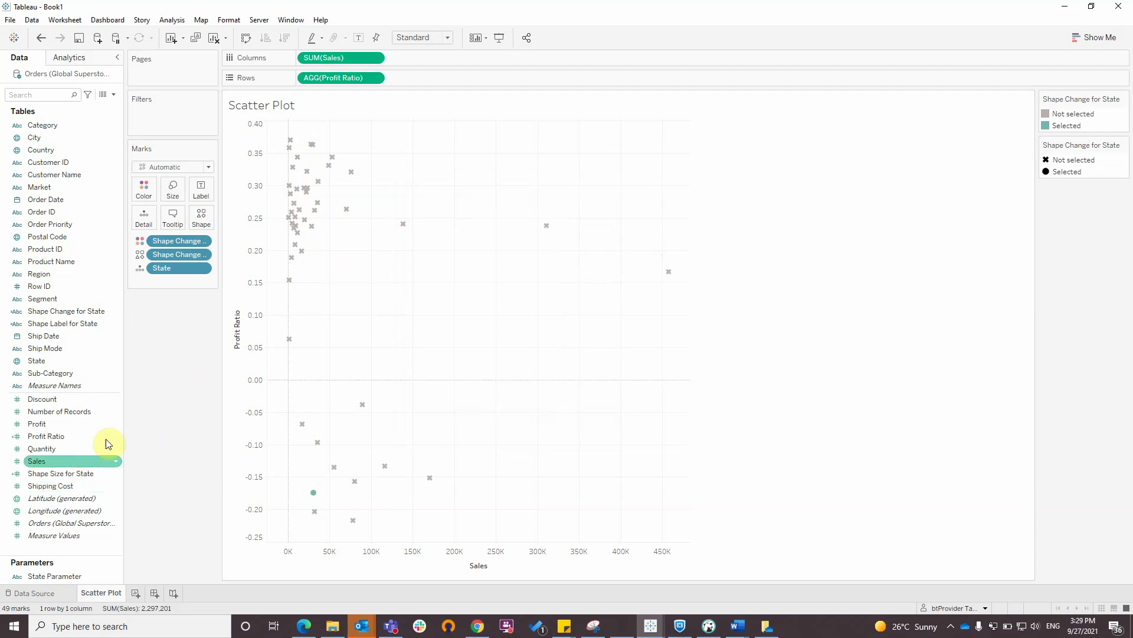
pyautogui.moveTo(74, 472); pyautogui.dragTo(172, 188)
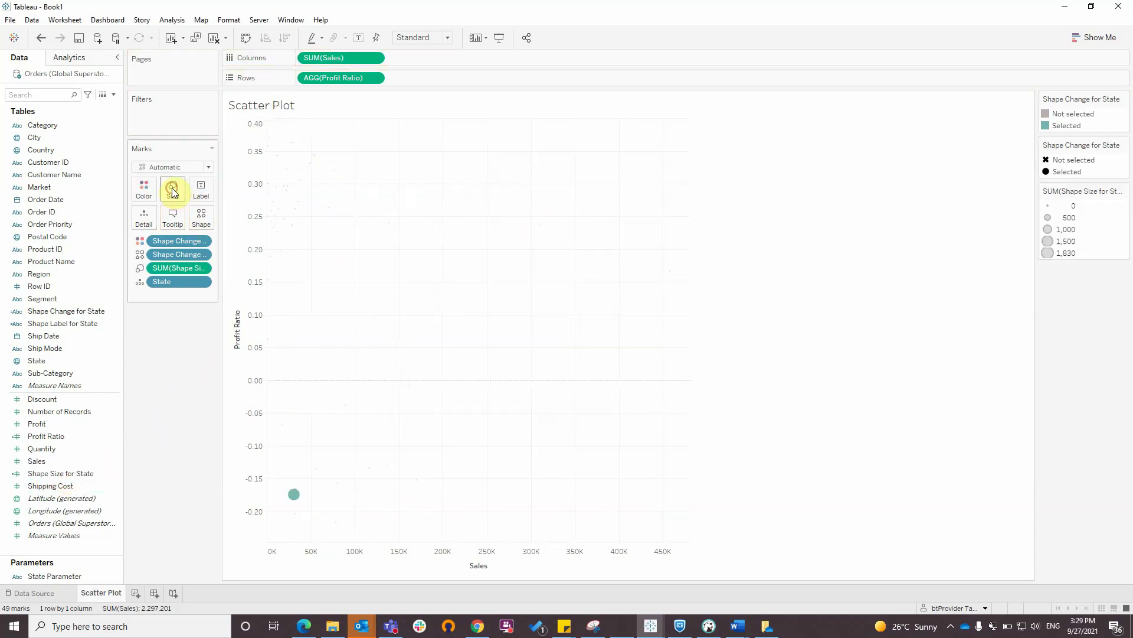
pyautogui.rightClick(180, 271)
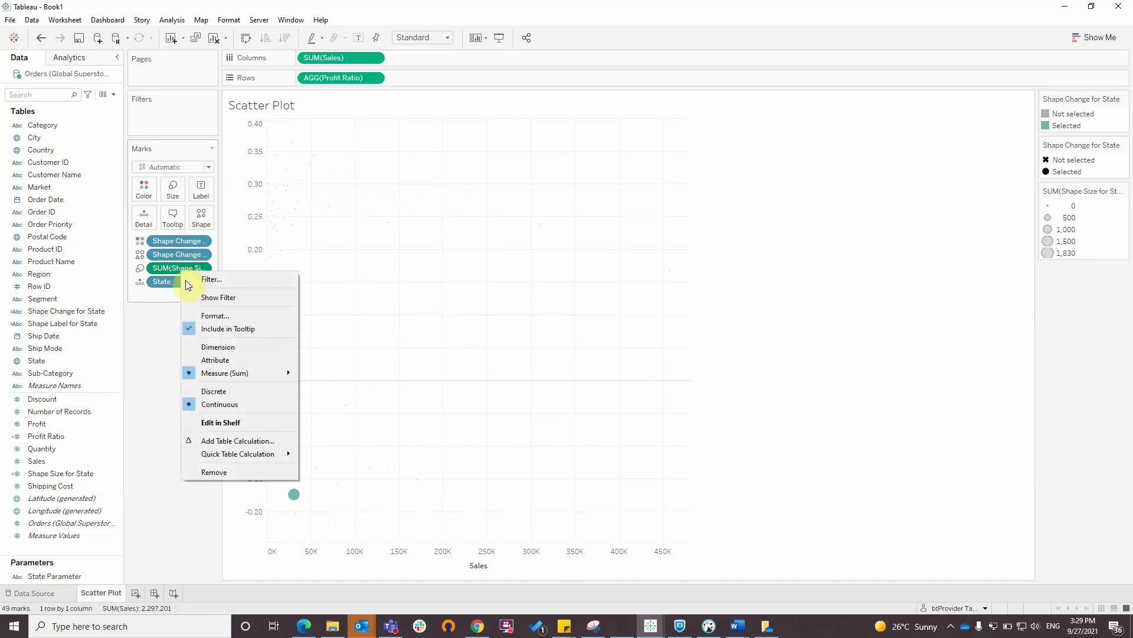
pyautogui.click(236, 390)
pyautogui.click(173, 190)
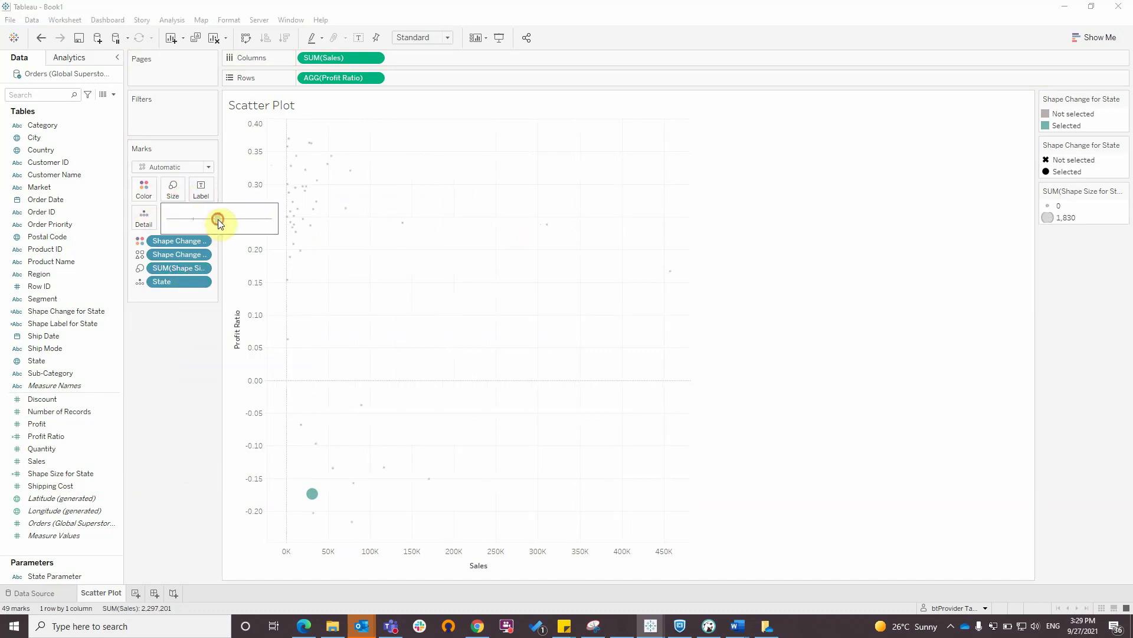
pyautogui.click(218, 220)
pyautogui.click(203, 367)
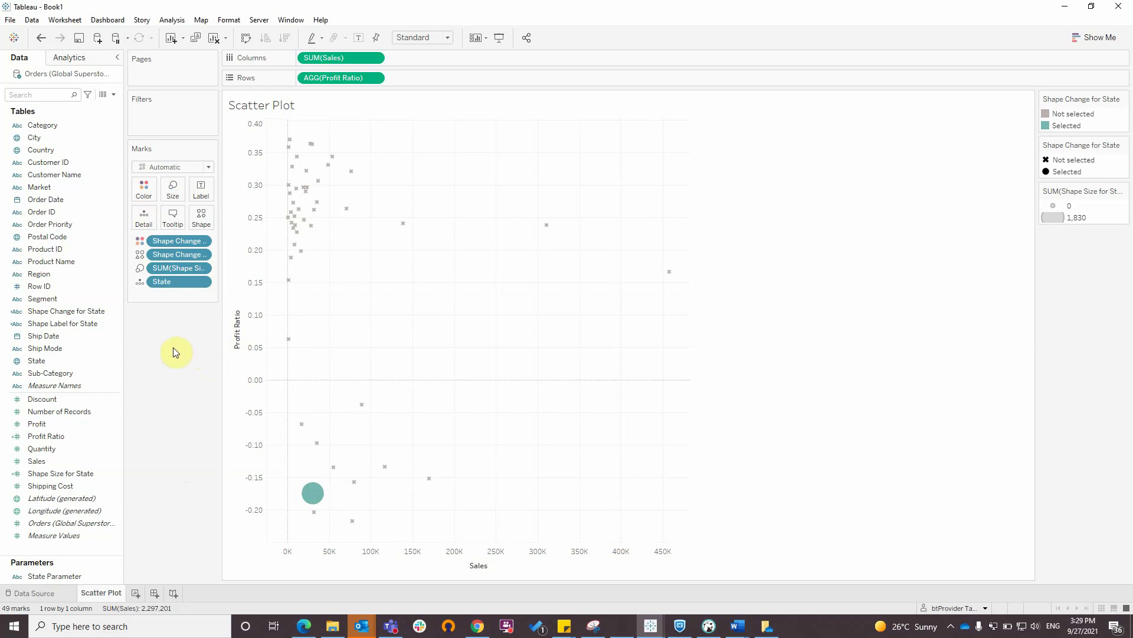
pyautogui.moveTo(74, 323); pyautogui.dragTo(201, 189)
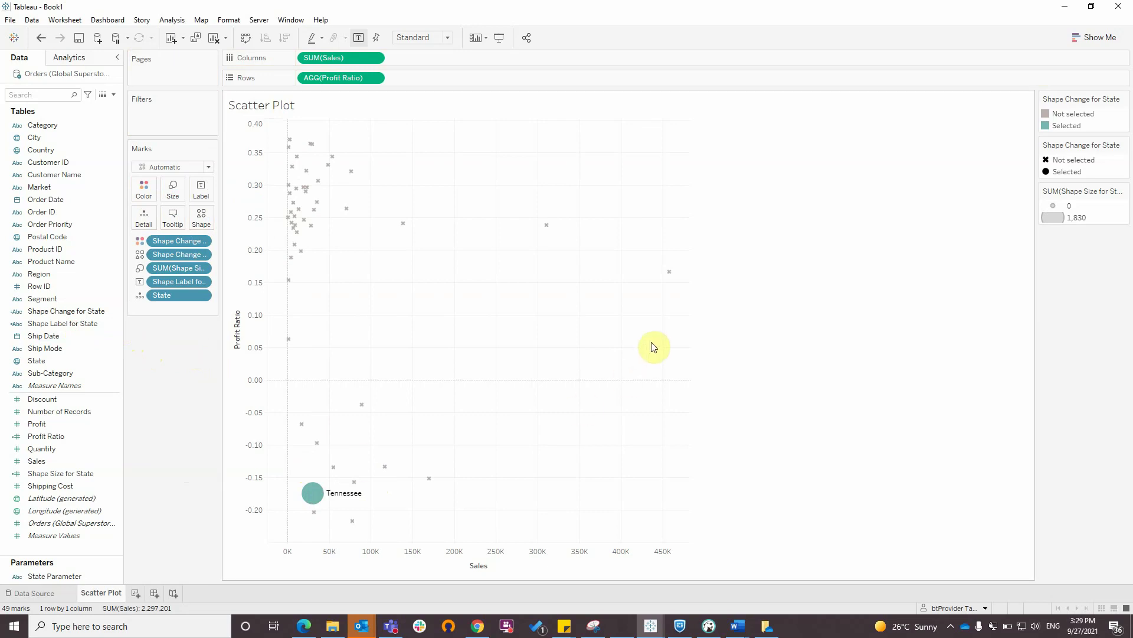
# Step: Add Sheet 2 and Dashboard 1, place Scatter Plot on it, and remove the shape and size legends
pyautogui.click(134, 594)
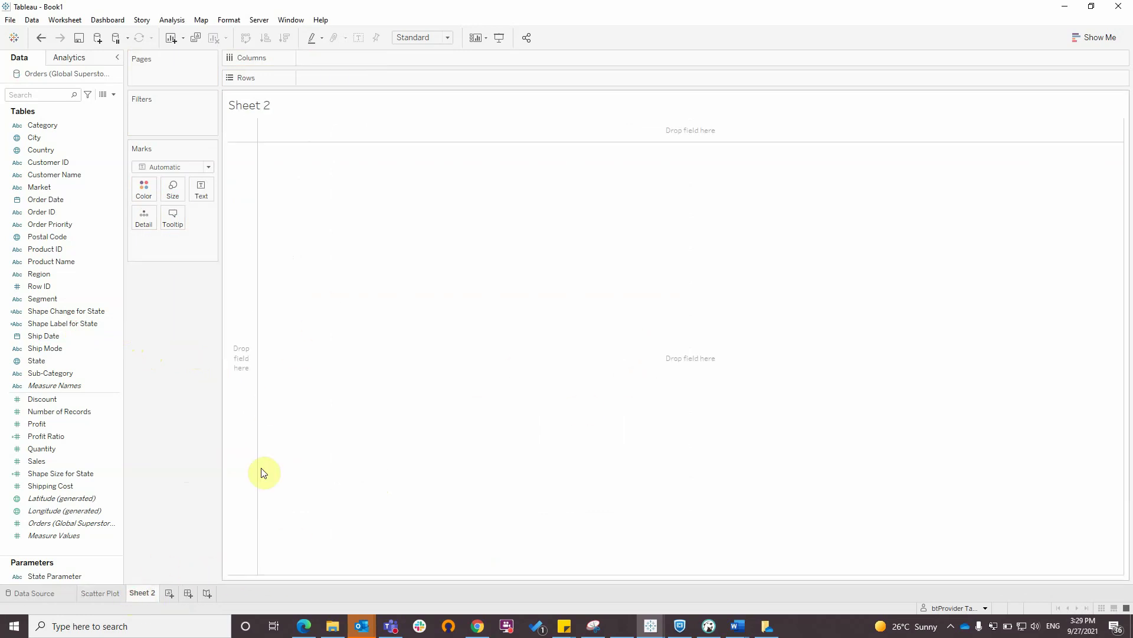
pyautogui.click(187, 593)
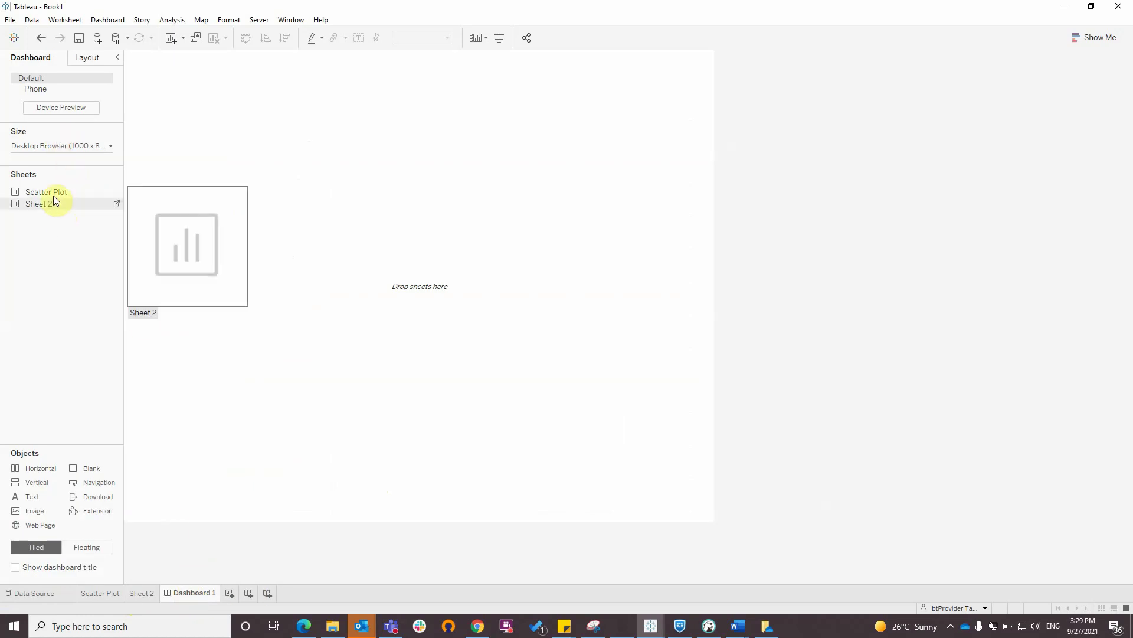
pyautogui.moveTo(53, 194); pyautogui.dragTo(645, 128)
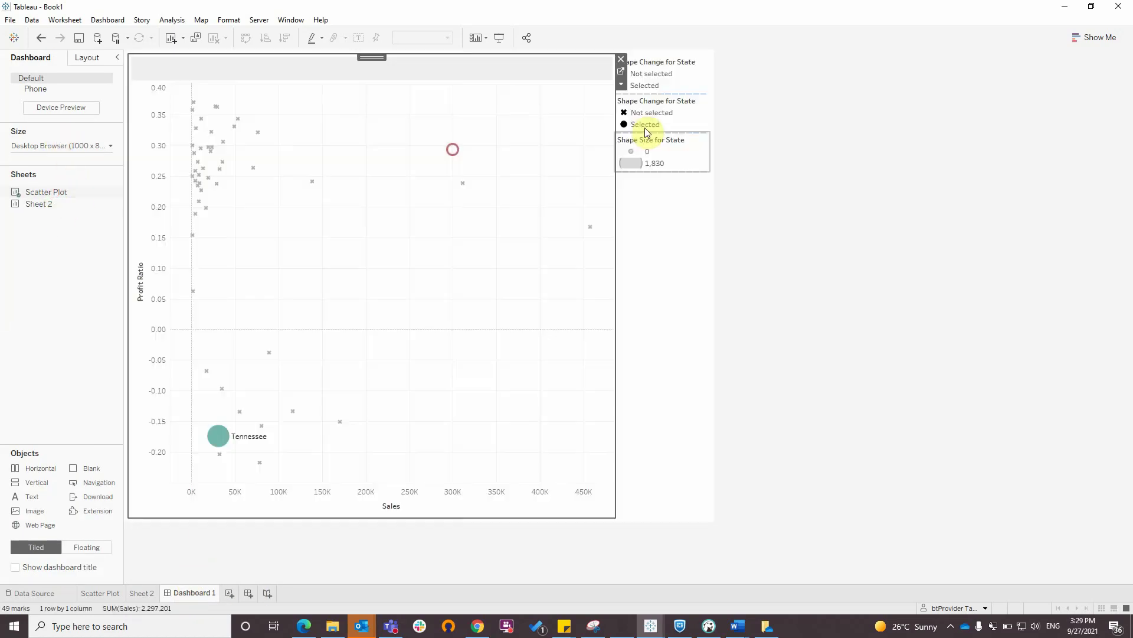
pyautogui.click(697, 74)
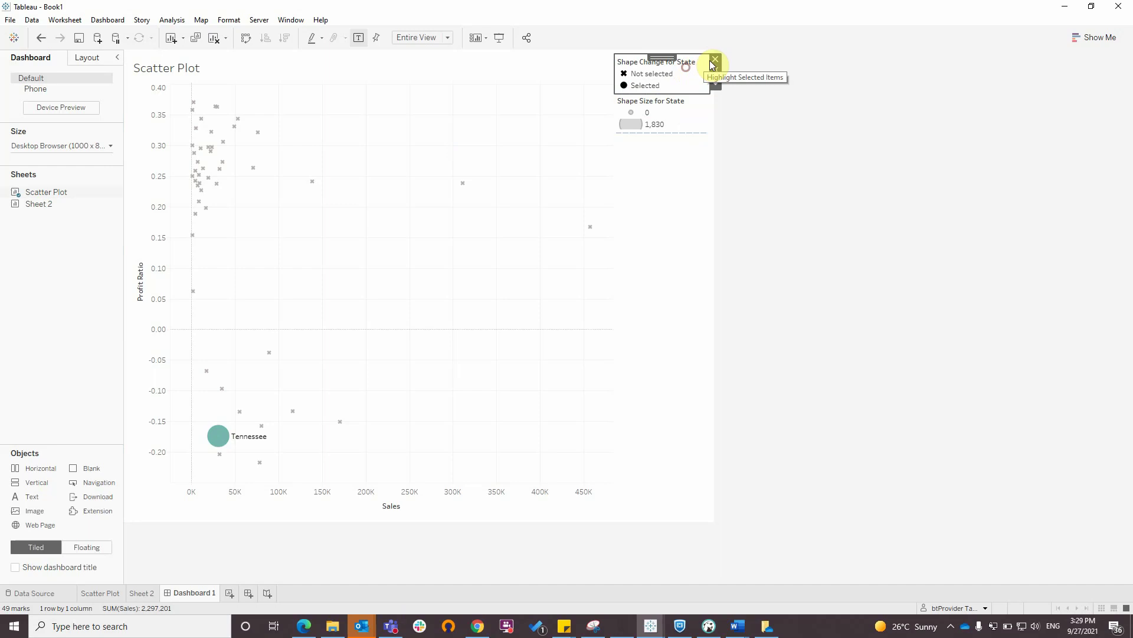
pyautogui.click(714, 60)
pyautogui.click(706, 79)
pyautogui.click(717, 59)
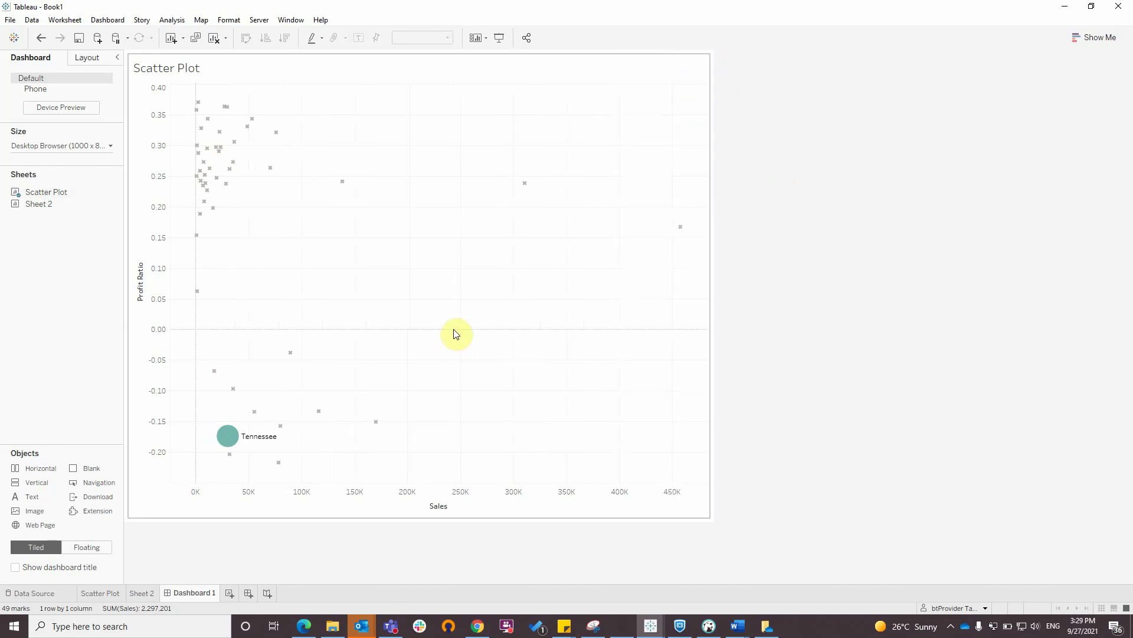
# Step: Add a hover Change Parameter action that sets State Parameter from the State field
pyautogui.click(115, 19)
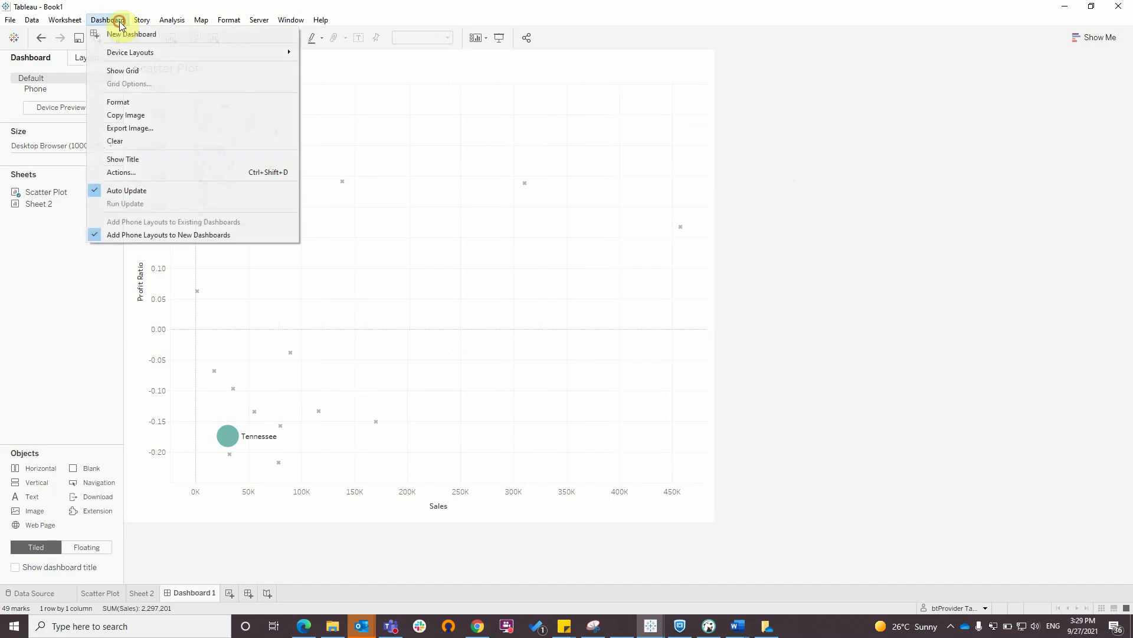
pyautogui.click(160, 173)
pyautogui.click(341, 393)
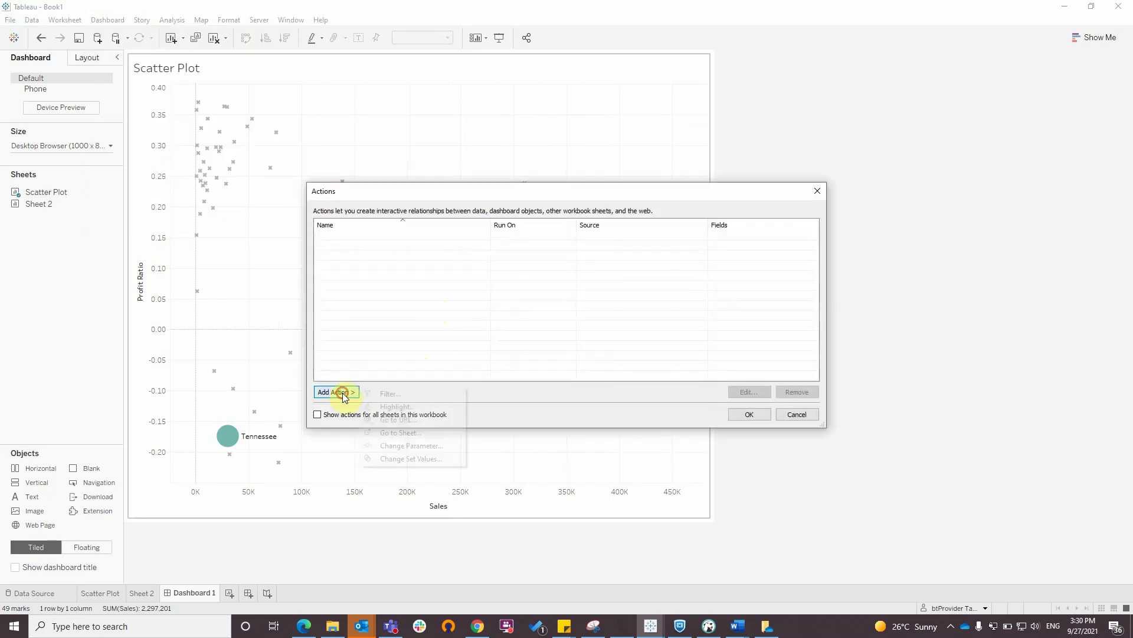
pyautogui.click(422, 447)
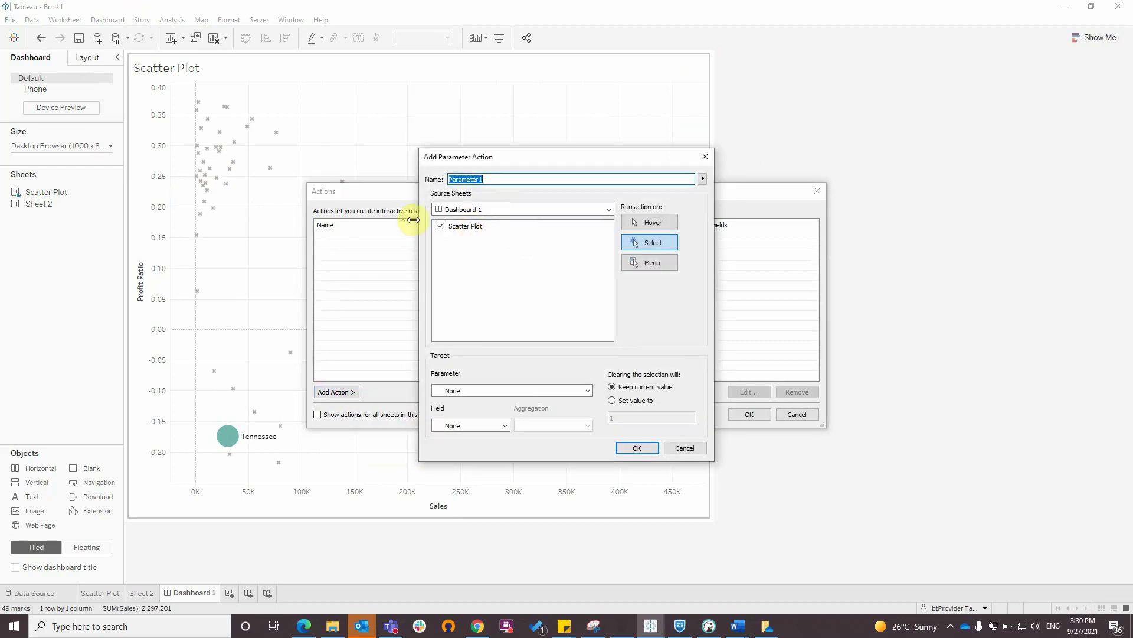
pyautogui.click(663, 223)
pyautogui.click(478, 392)
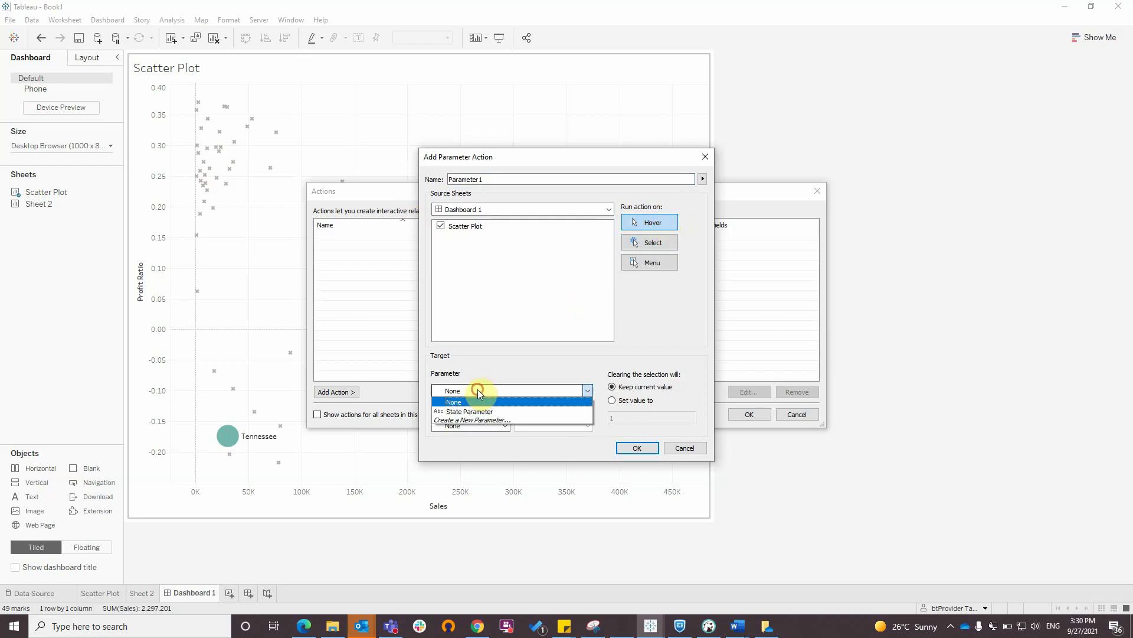
pyautogui.click(475, 410)
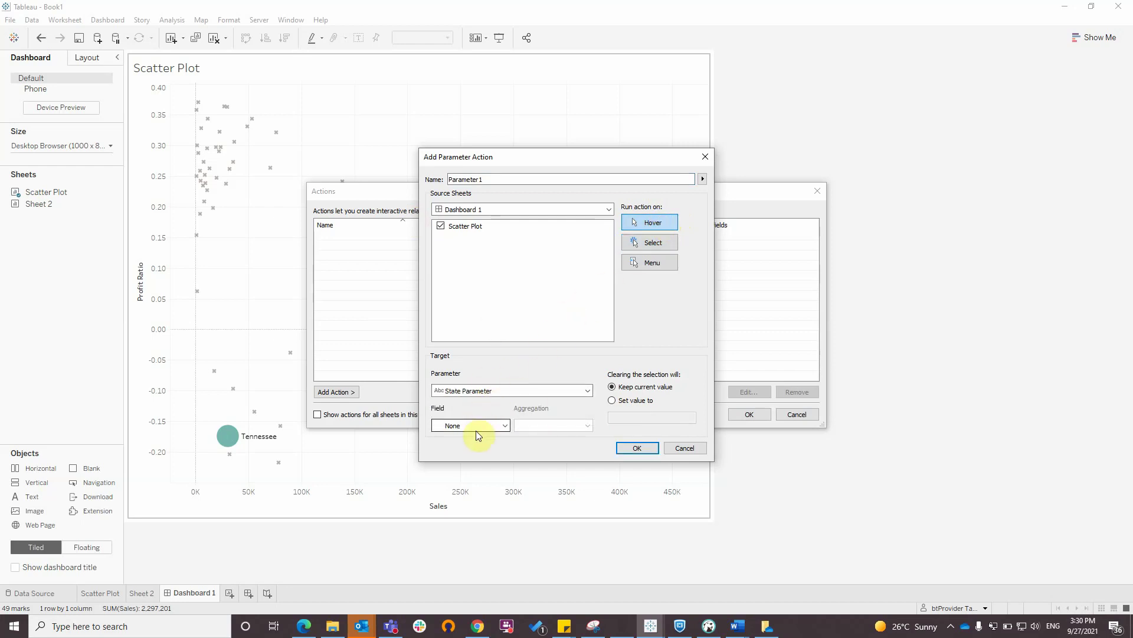
pyautogui.click(475, 426)
pyautogui.click(483, 465)
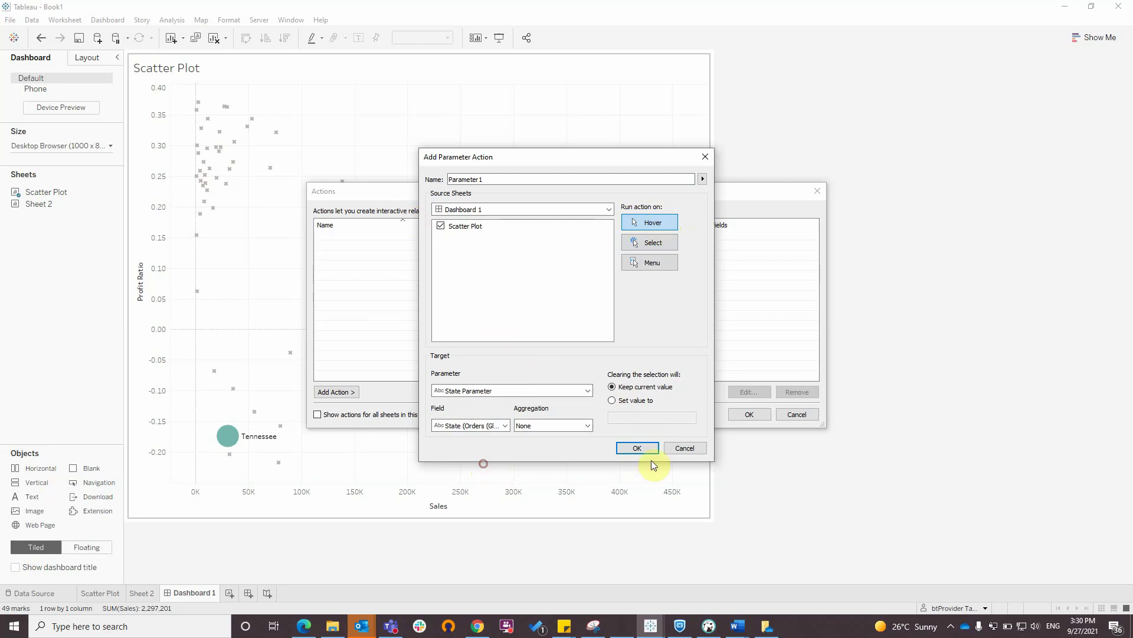
pyautogui.click(635, 447)
pyautogui.click(750, 415)
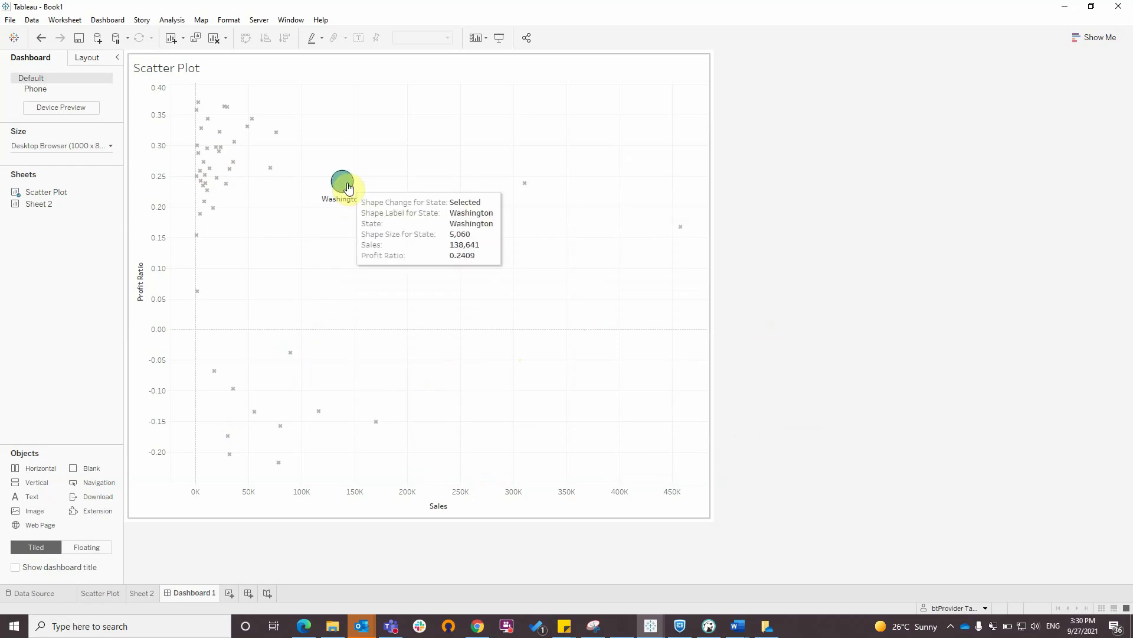
# Step: Replace the Scatter Plot title's <Sheet Name> placeholder with 'Hover over a state to view it'
pyautogui.doubleClick(197, 71)
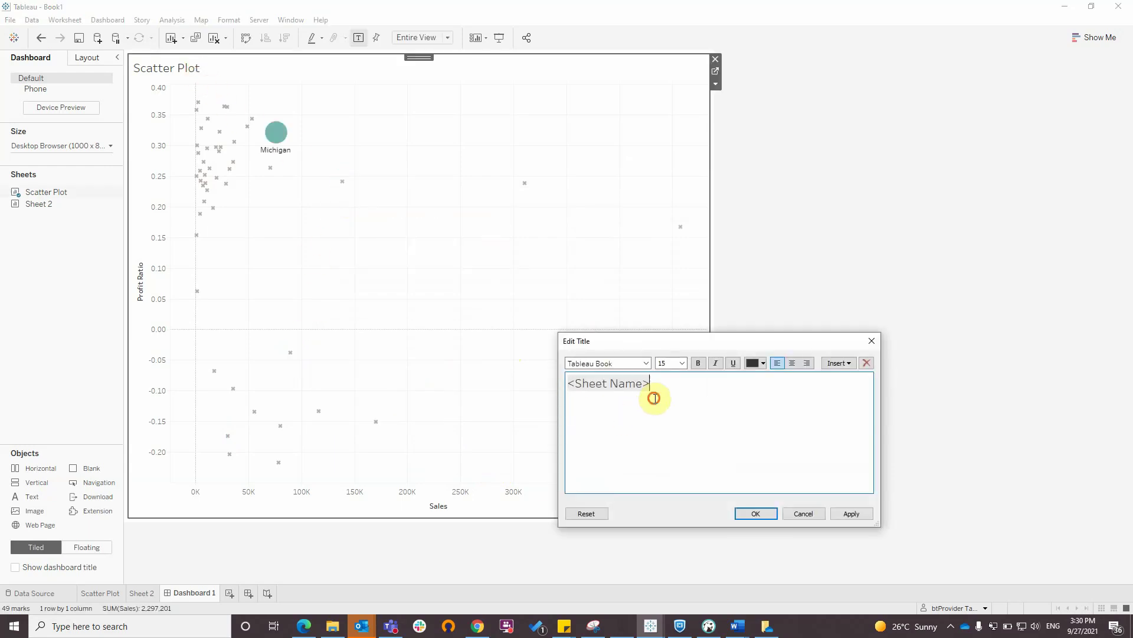
pyautogui.moveTo(652, 398); pyautogui.dragTo(538, 378)
pyautogui.write('Hover over a state to view it')
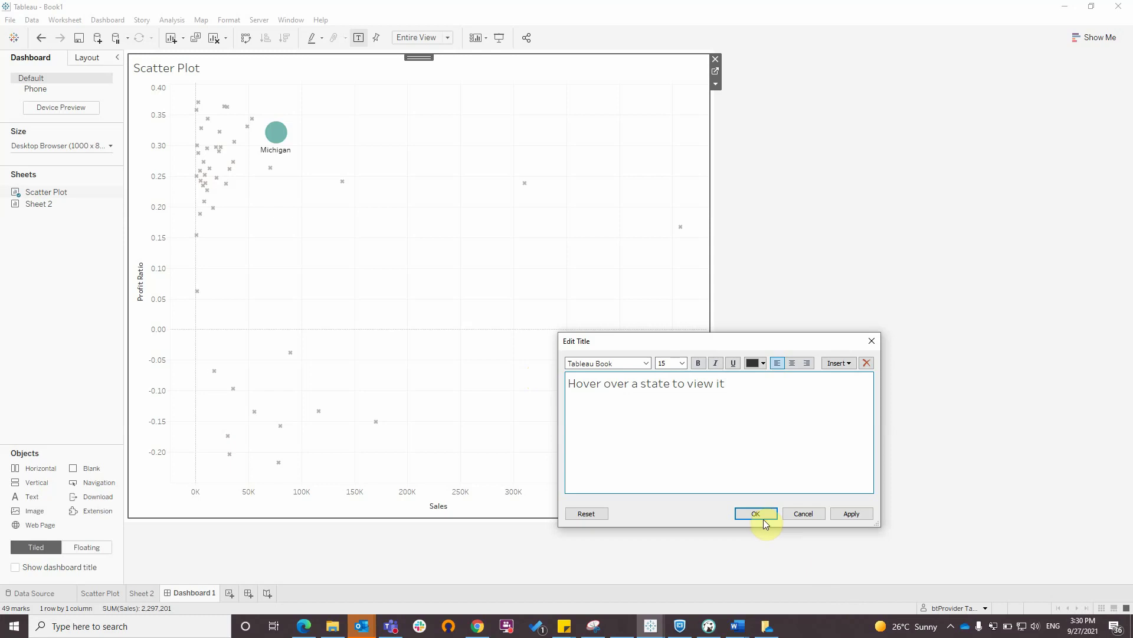
pyautogui.click(756, 513)
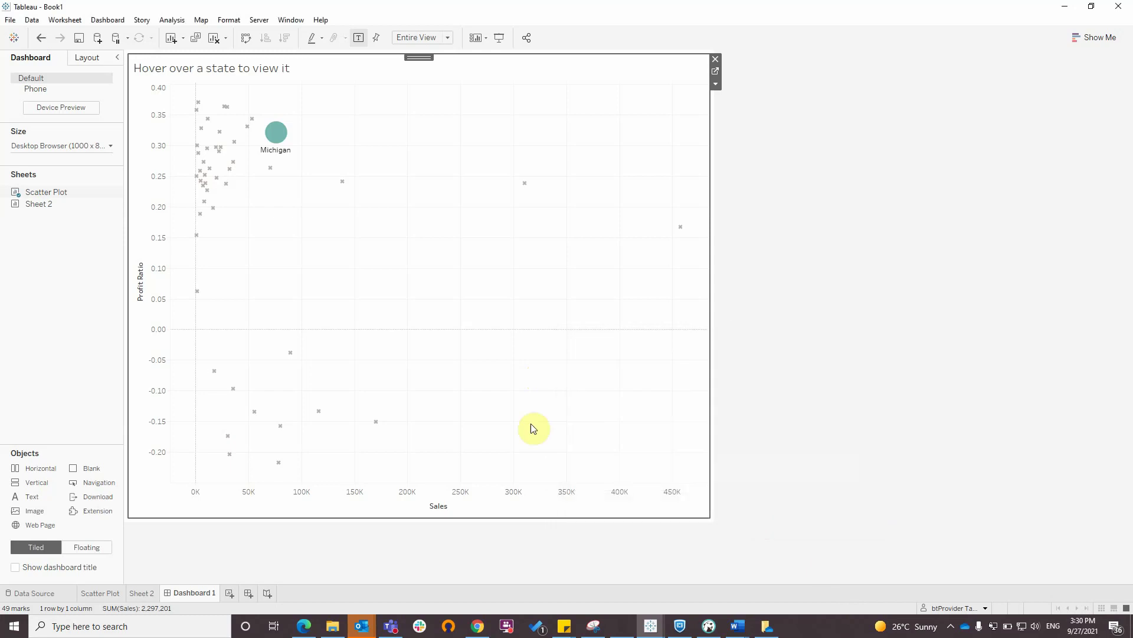